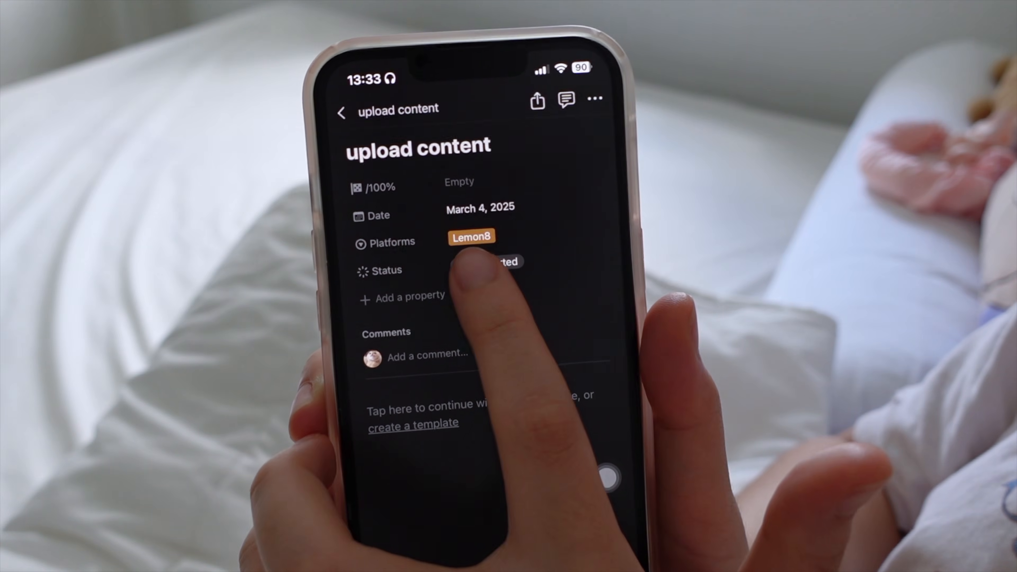
pyautogui.click(366, 366)
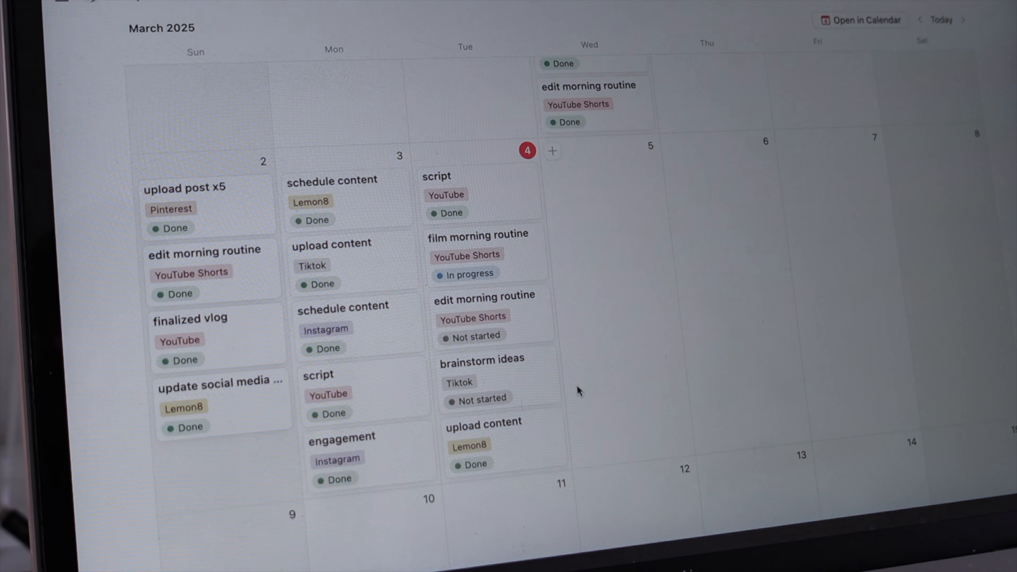
# Step: Set the status of the March 4 "brainstorm ideas" task to Done and close the task
pyautogui.click(517, 365)
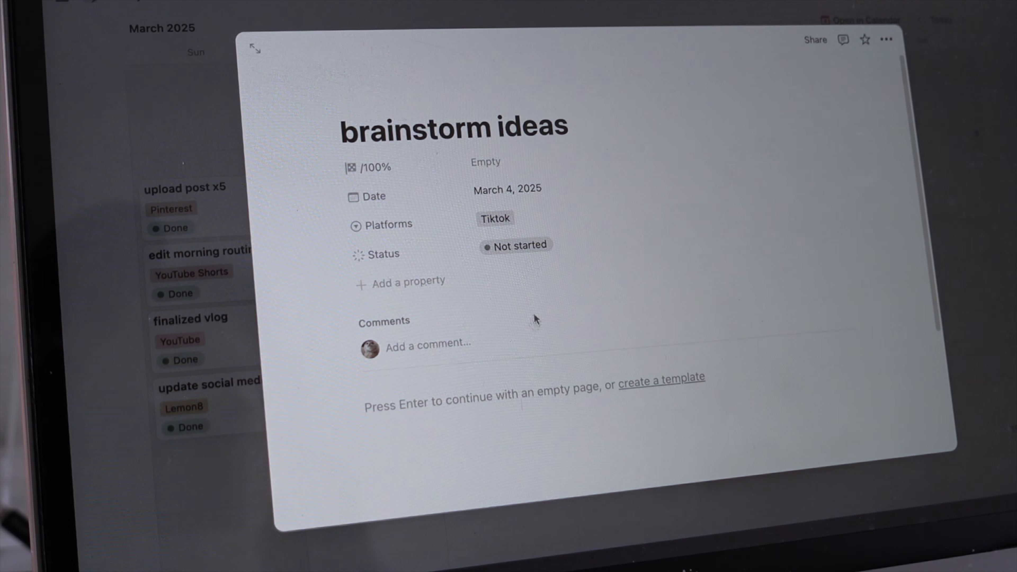
pyautogui.click(555, 244)
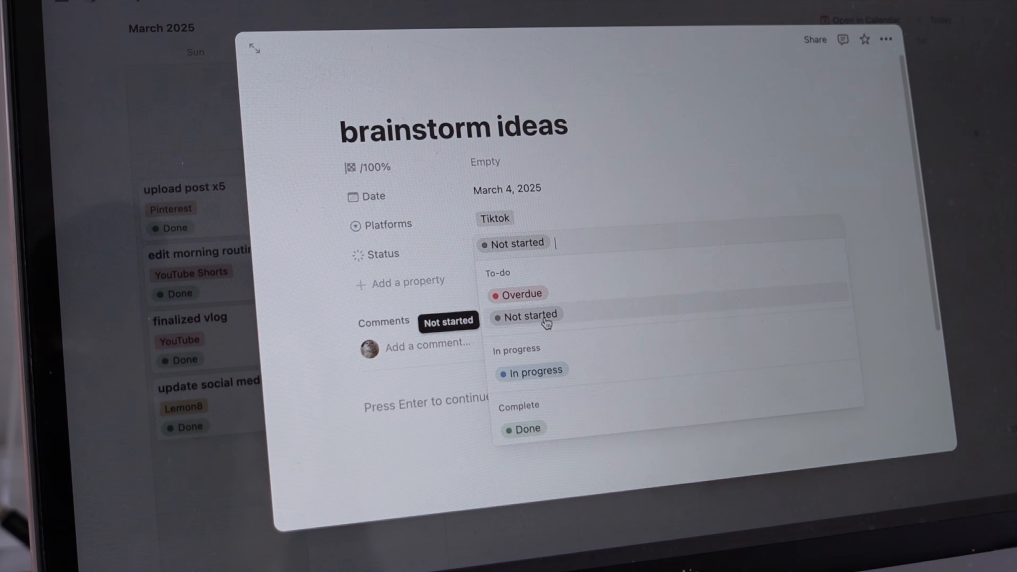
pyautogui.click(528, 430)
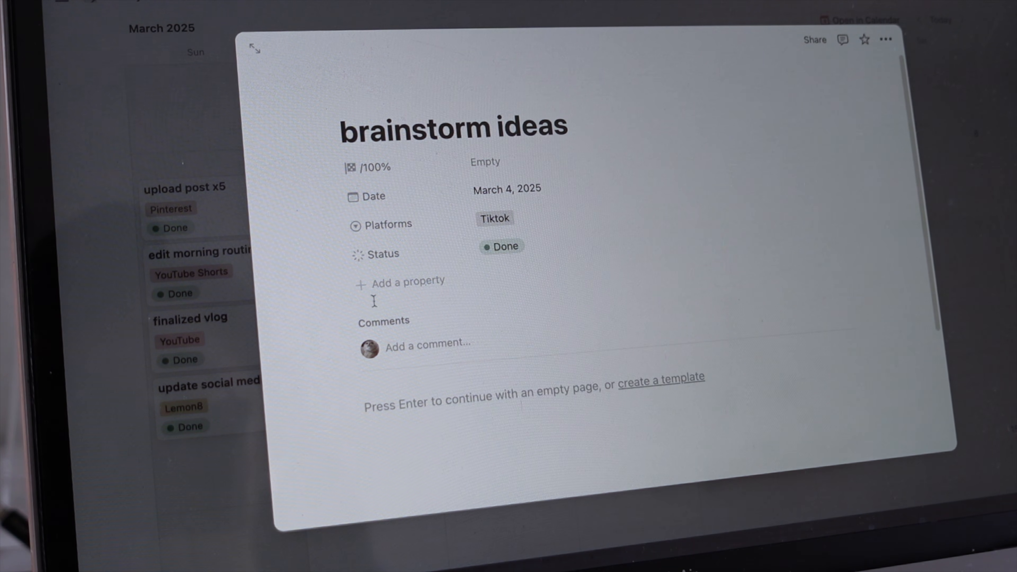
pyautogui.click(166, 151)
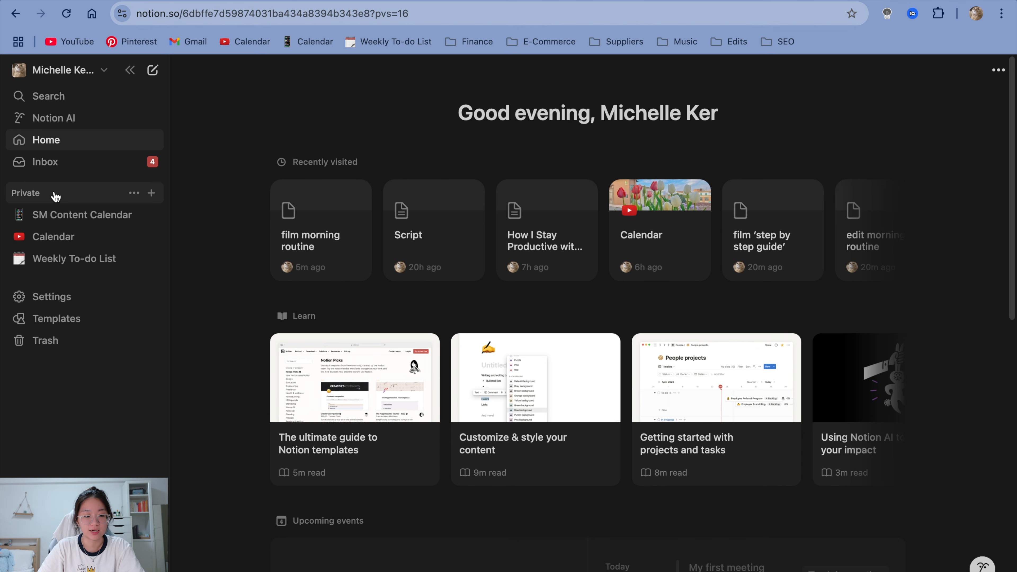
# Step: Collapse the sidebar and lock it open again
pyautogui.click(130, 72)
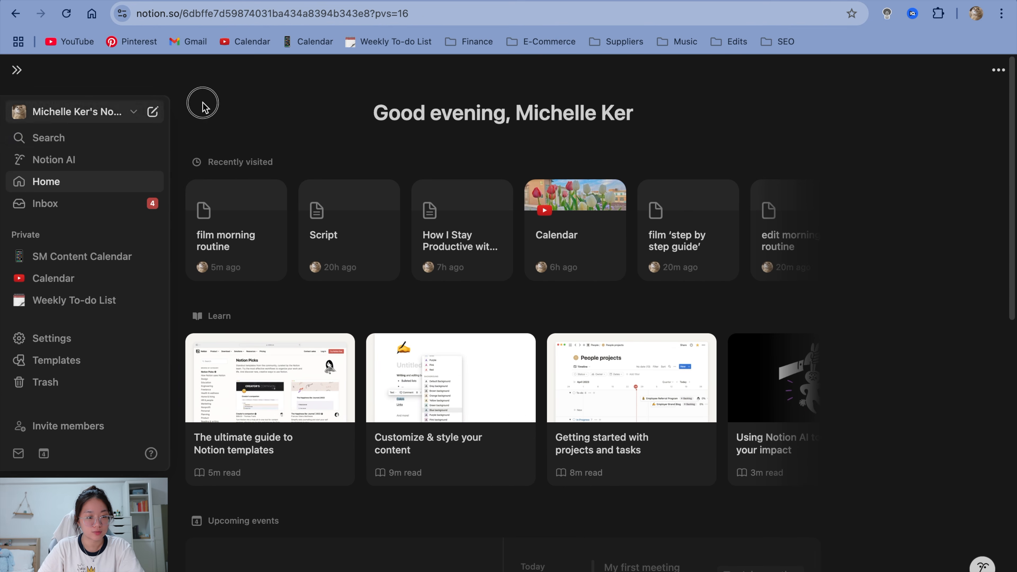
pyautogui.moveTo(19, 78)
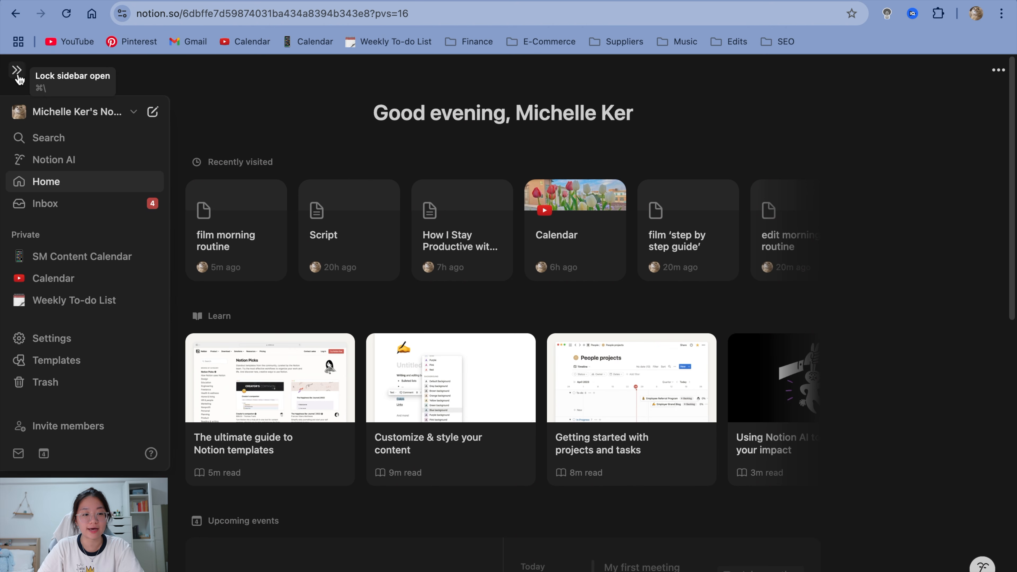
pyautogui.click(18, 72)
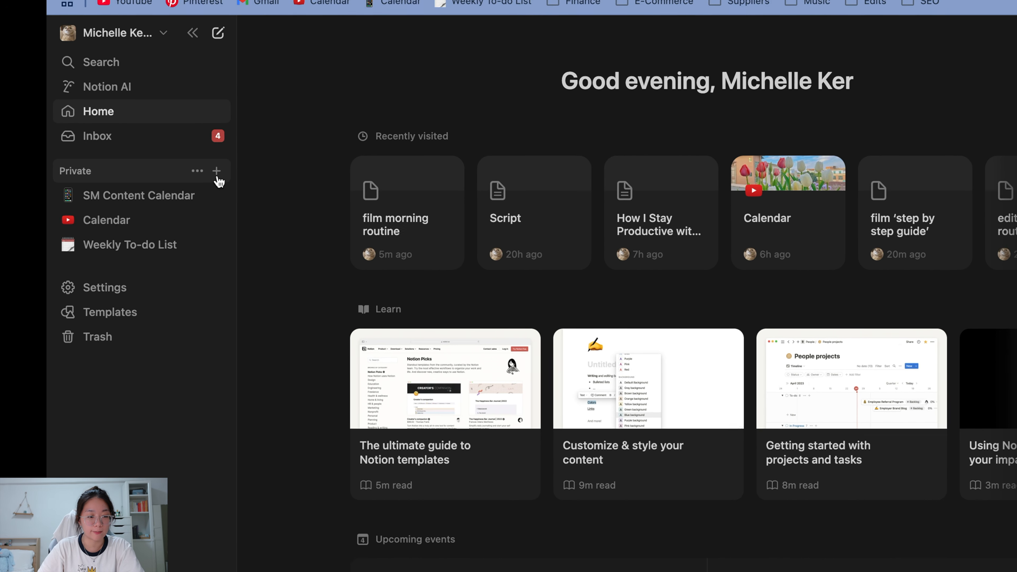
# Step: Create a new private page and set it up as a calendar
pyautogui.click(211, 173)
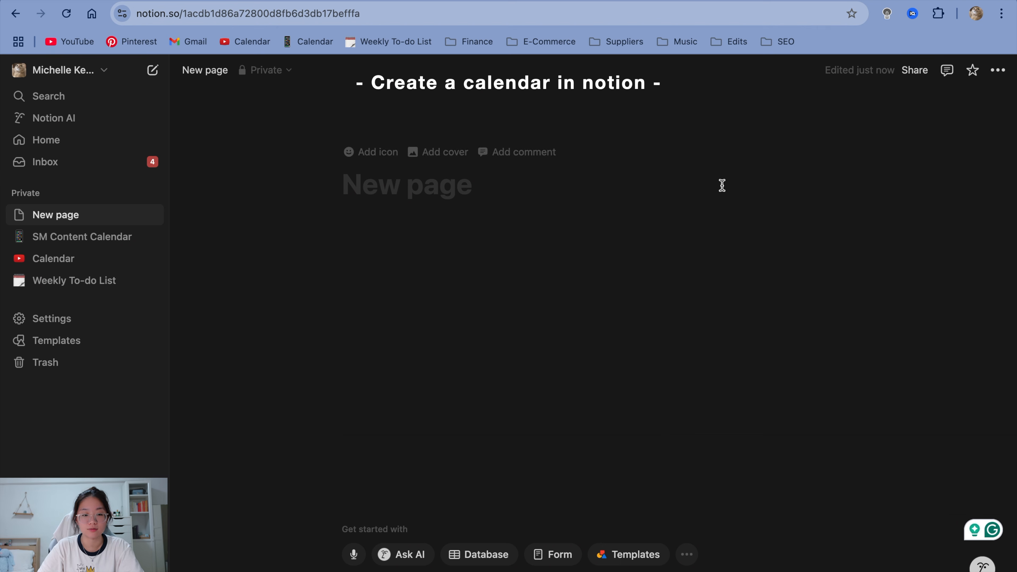
pyautogui.click(686, 548)
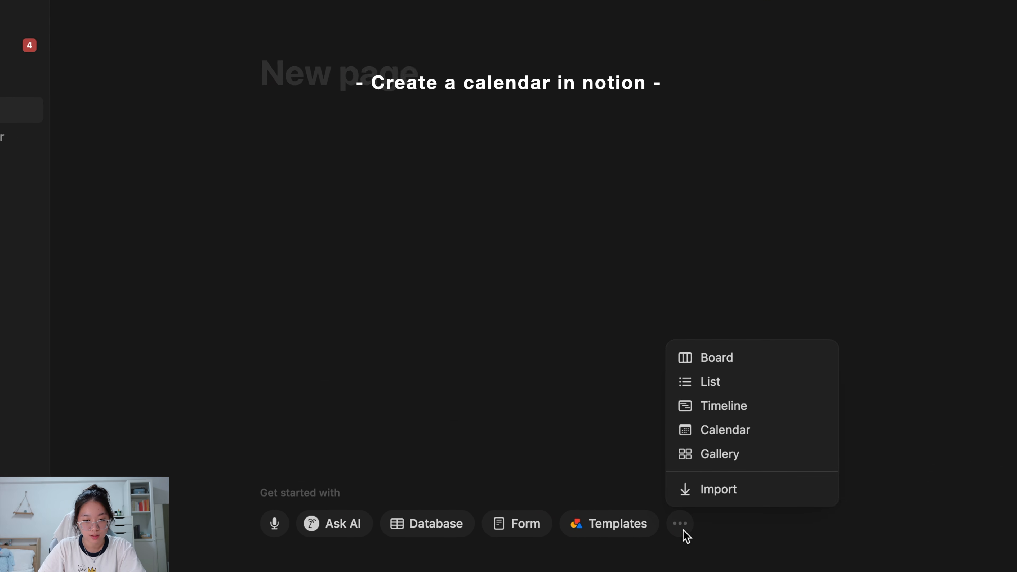
pyautogui.click(725, 431)
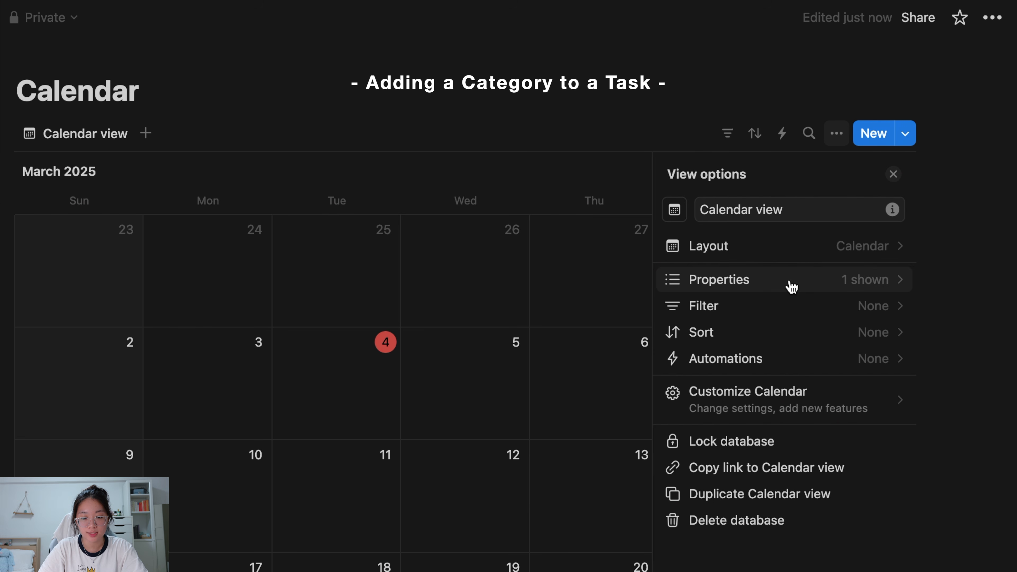
# Step: Add a new property of type Select to the calendar view
pyautogui.click(791, 287)
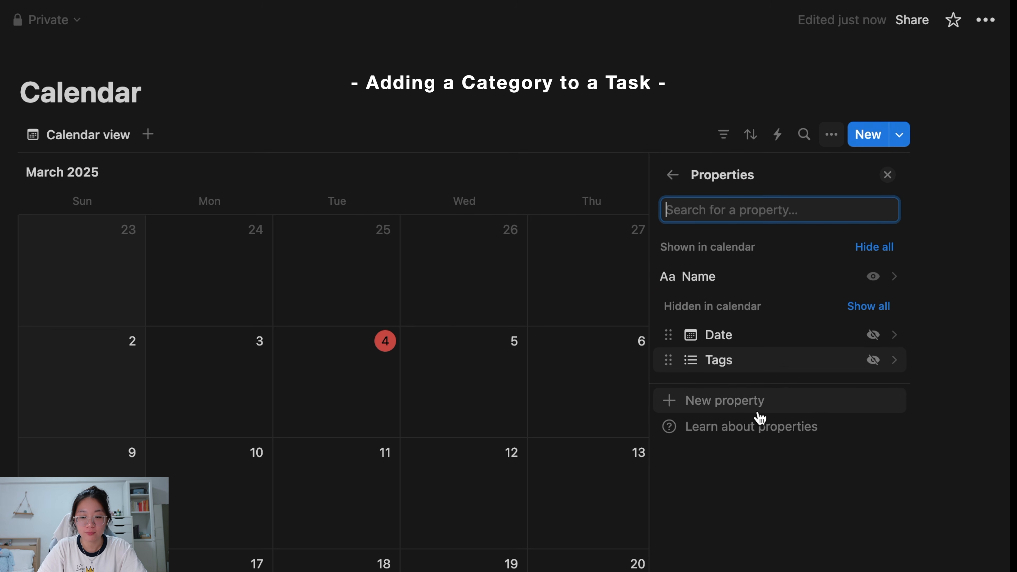
pyautogui.click(733, 416)
pyautogui.scroll(-5, 836, 315)
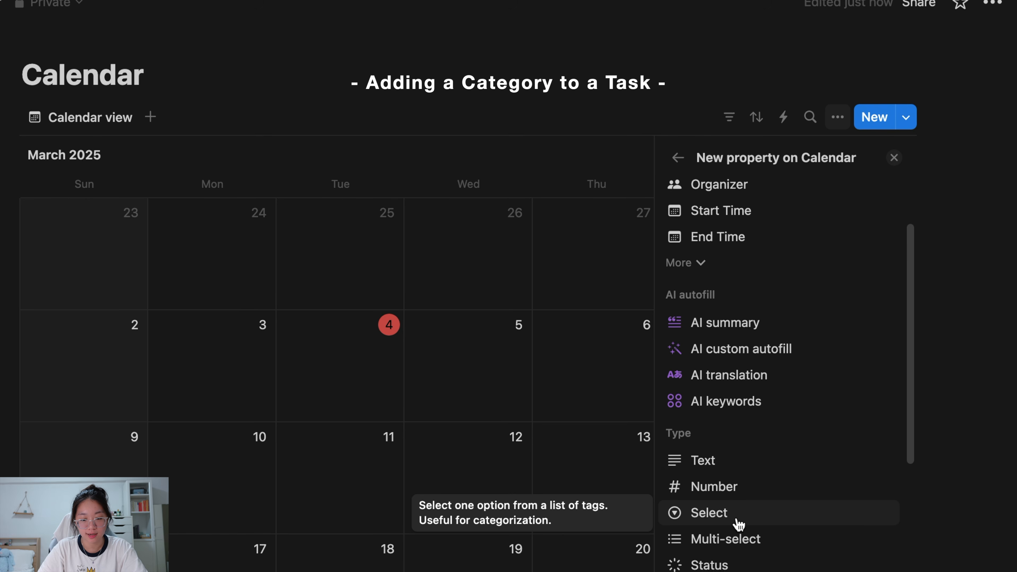
pyautogui.click(737, 517)
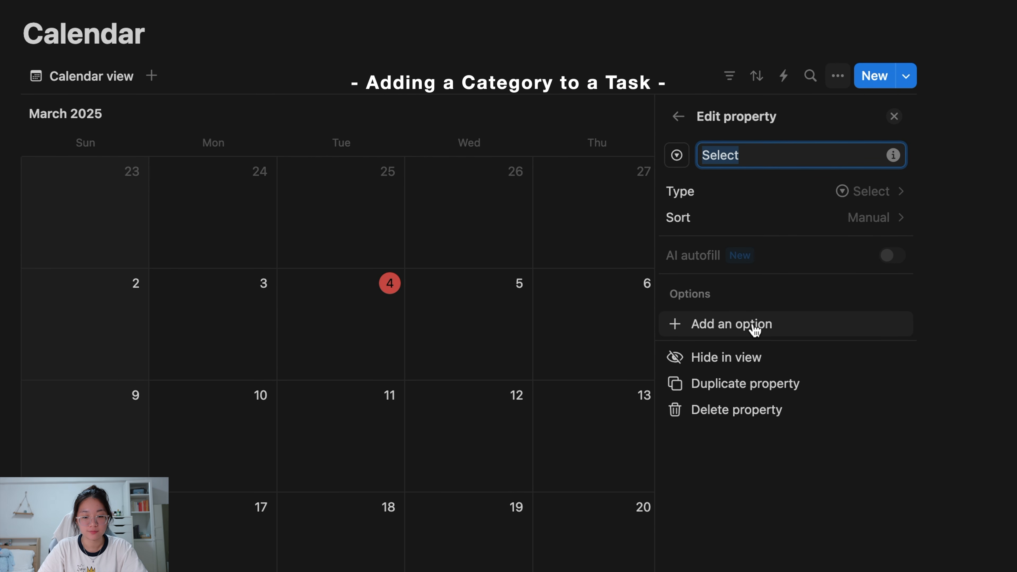
# Step: Add the options Math, English, Personal, Goals, Instagram and Youtube to the Select property
pyautogui.click(753, 326)
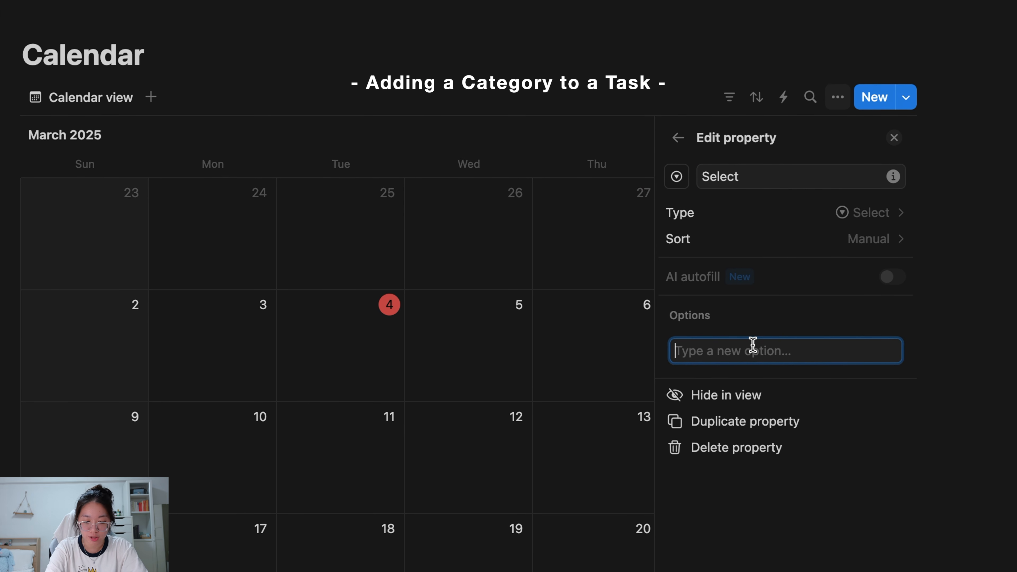
pyautogui.write('Math')
pyautogui.press('Return')
pyautogui.write('English')
pyautogui.press('Return')
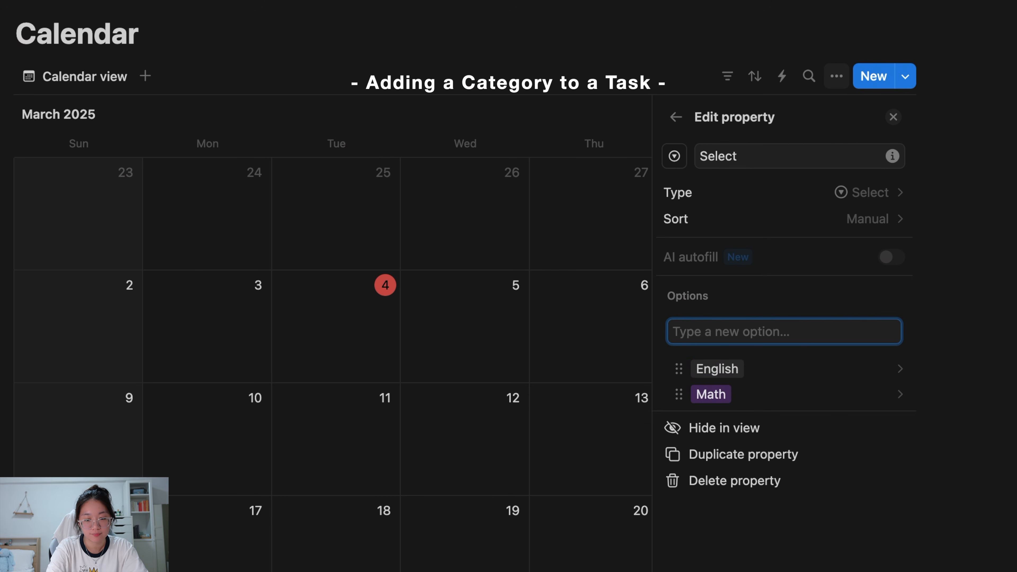
pyautogui.write('Personal')
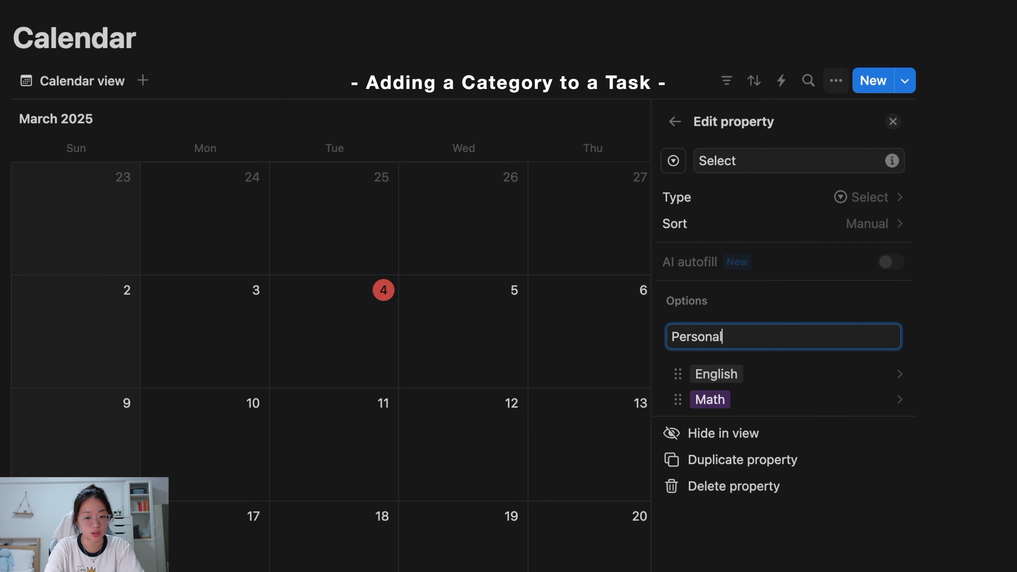
pyautogui.press('Return')
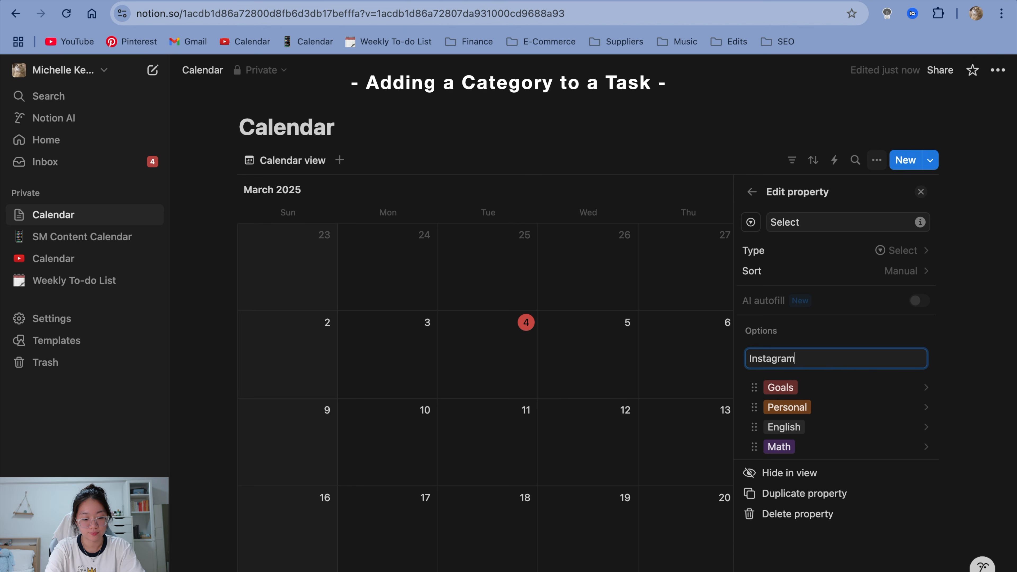
pyautogui.press('Return')
# Step: Rename the Select property to Category and return to the calendar's property list
pyautogui.click(798, 221)
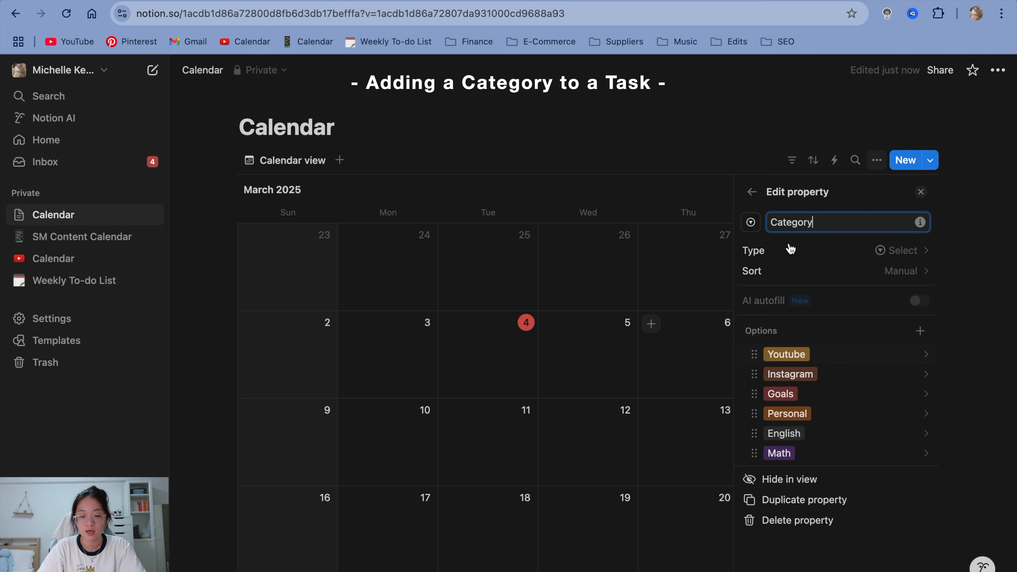
pyautogui.click(752, 192)
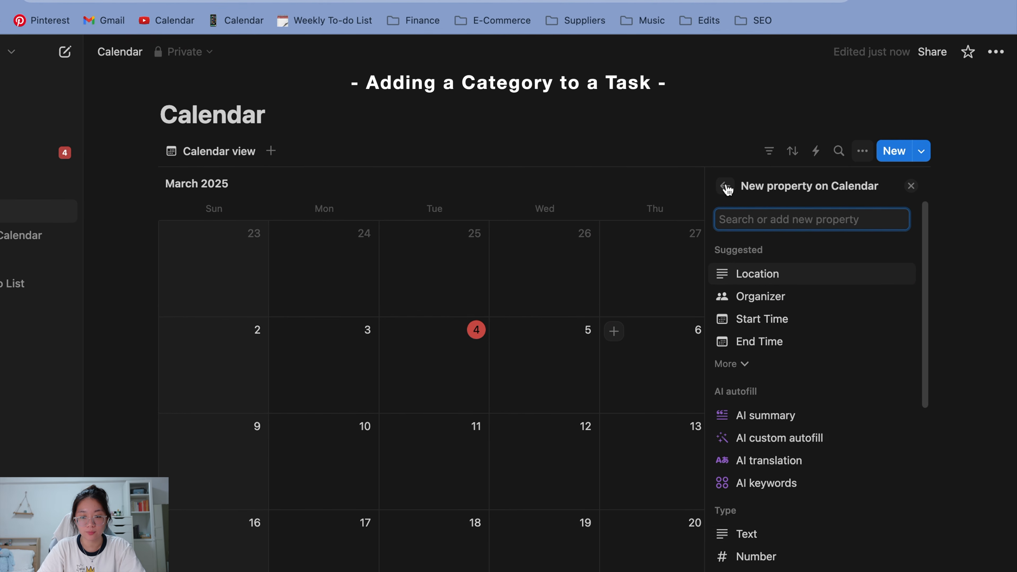
pyautogui.click(721, 186)
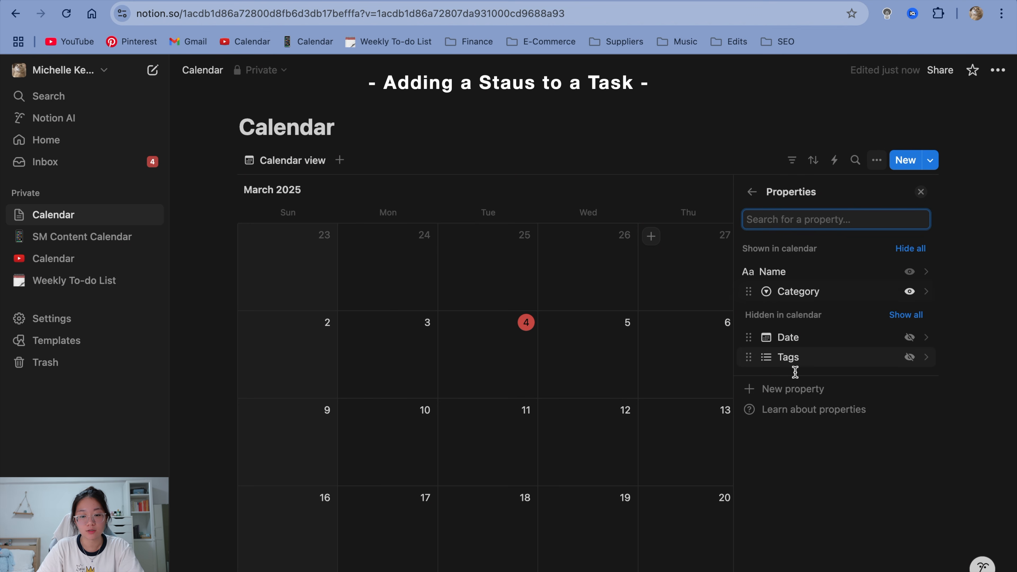
# Step: Add a Status property to the calendar with an Overdue option in its Complete group
pyautogui.click(800, 400)
pyautogui.scroll(-4, 797, 373)
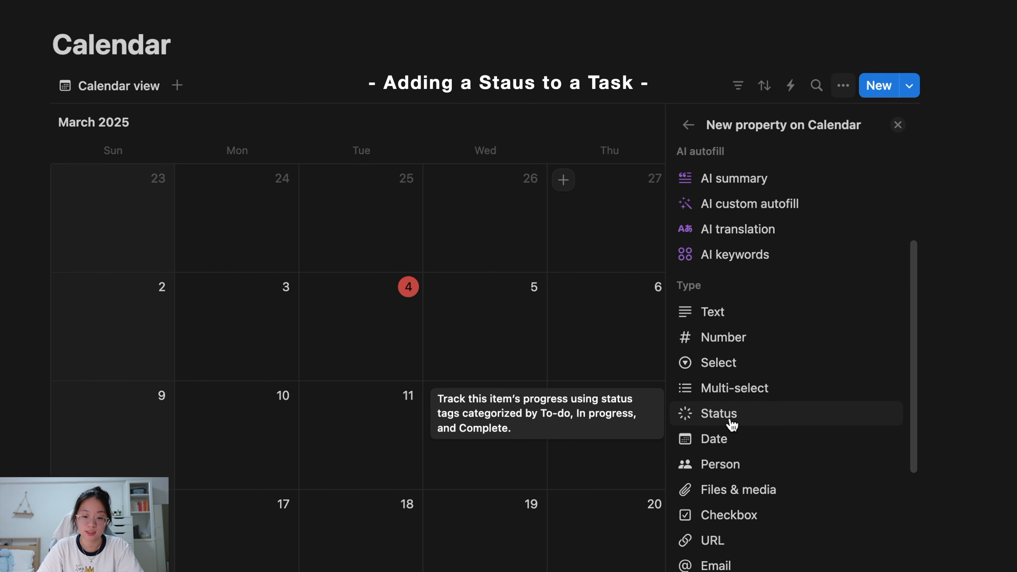
pyautogui.click(729, 419)
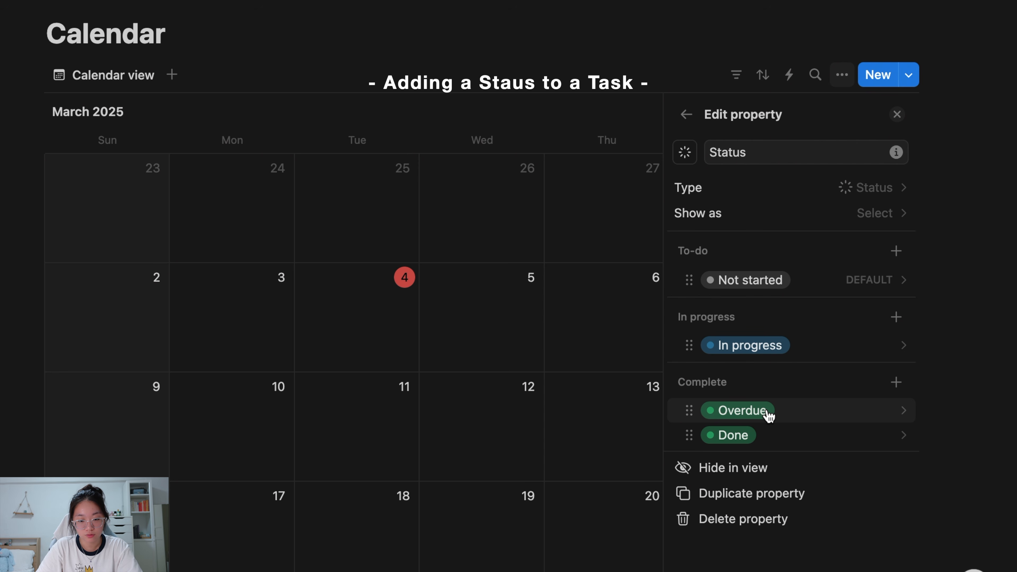
# Step: Change the color of the Overdue status option to red and return to the property list
pyautogui.click(768, 413)
pyautogui.click(780, 385)
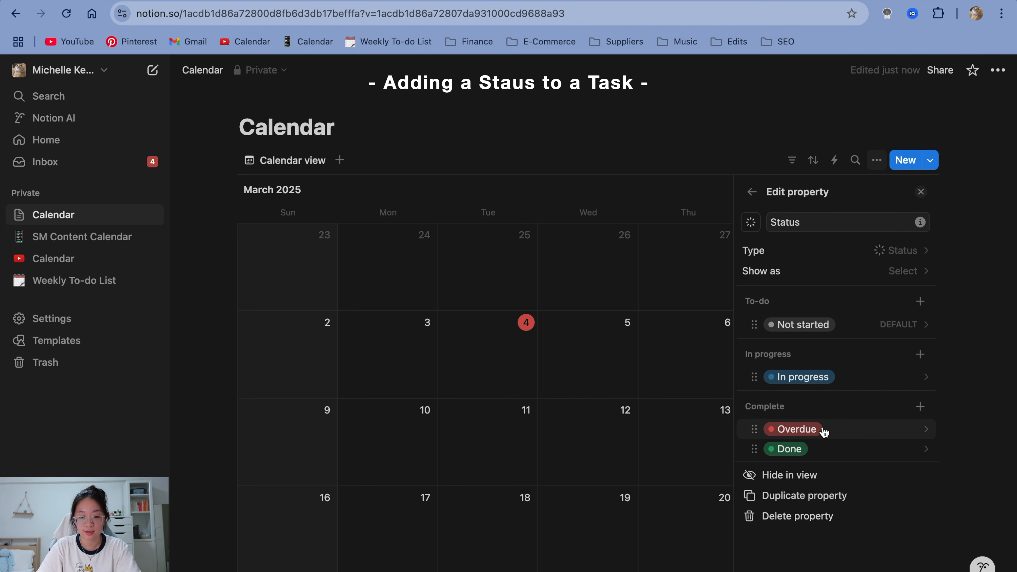
pyautogui.click(826, 325)
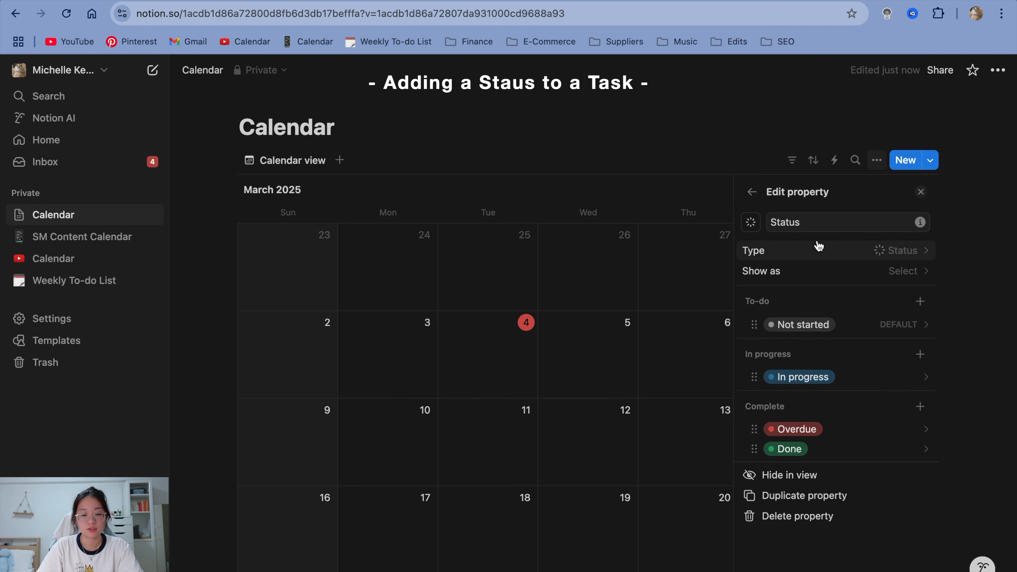
pyautogui.press('Escape')
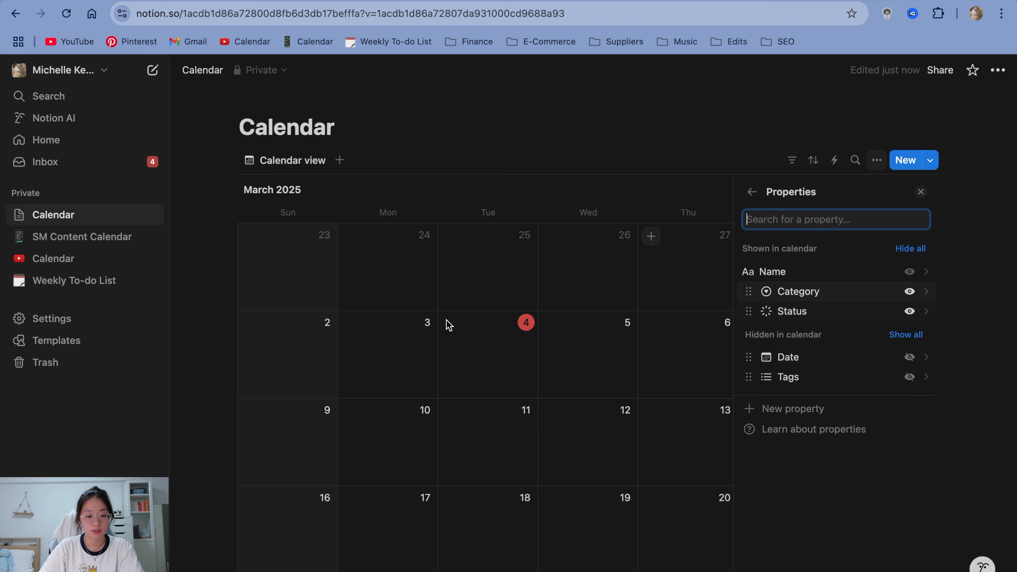
# Step: Close the view options and add a task titled "Film a new video" on March 4
pyautogui.click(458, 331)
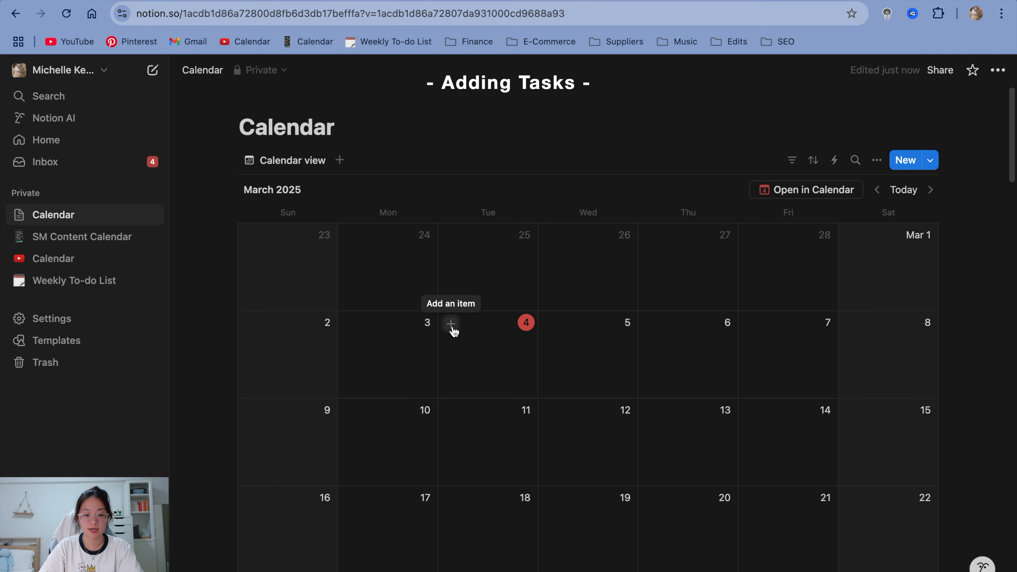
pyautogui.click(452, 328)
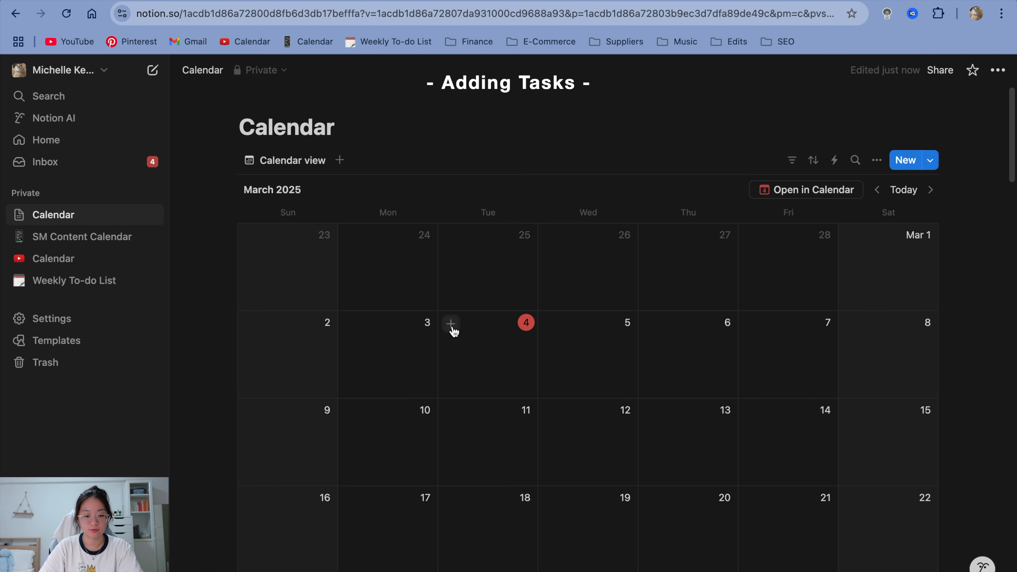
pyautogui.write('Film a ')
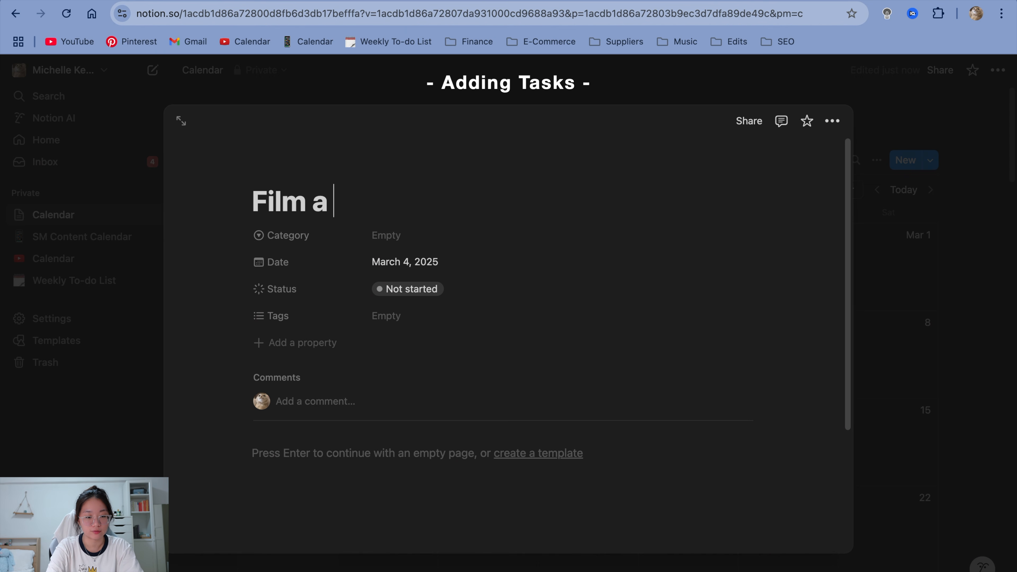
pyautogui.write('new video')
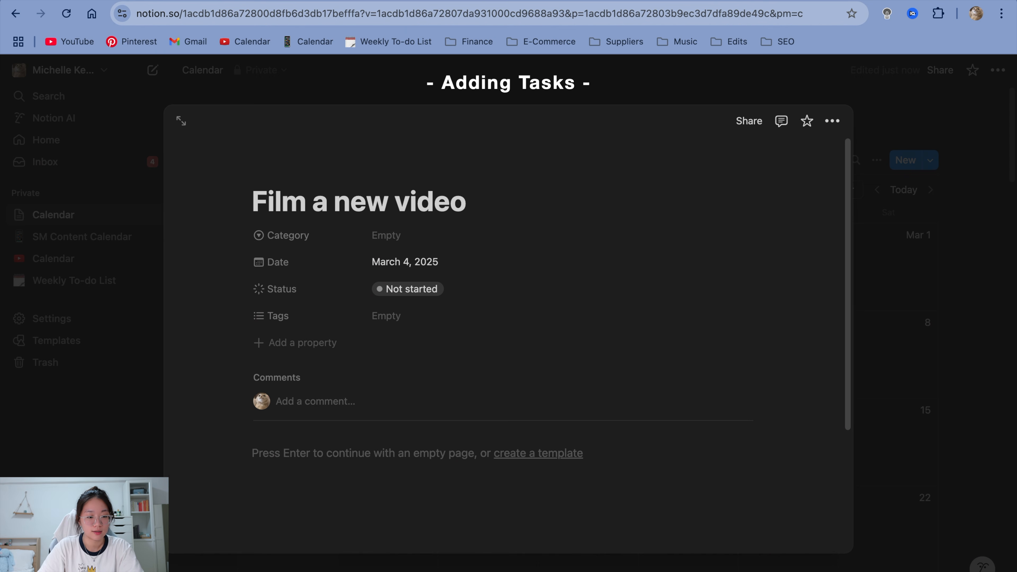
# Step: Set the "Film a new video" task's status to In progress and its category to Youtube, and close it
pyautogui.click(443, 287)
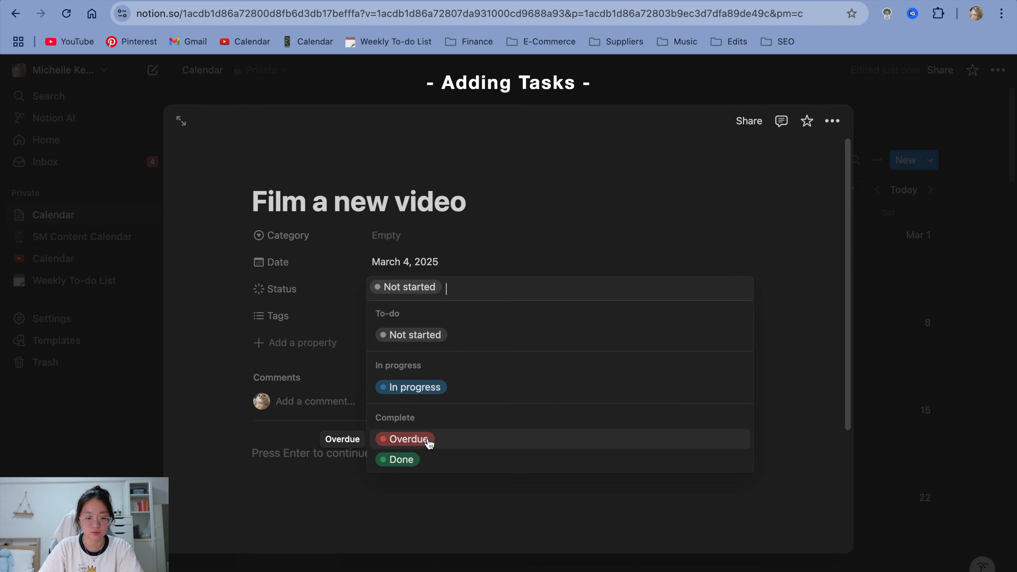
pyautogui.click(431, 387)
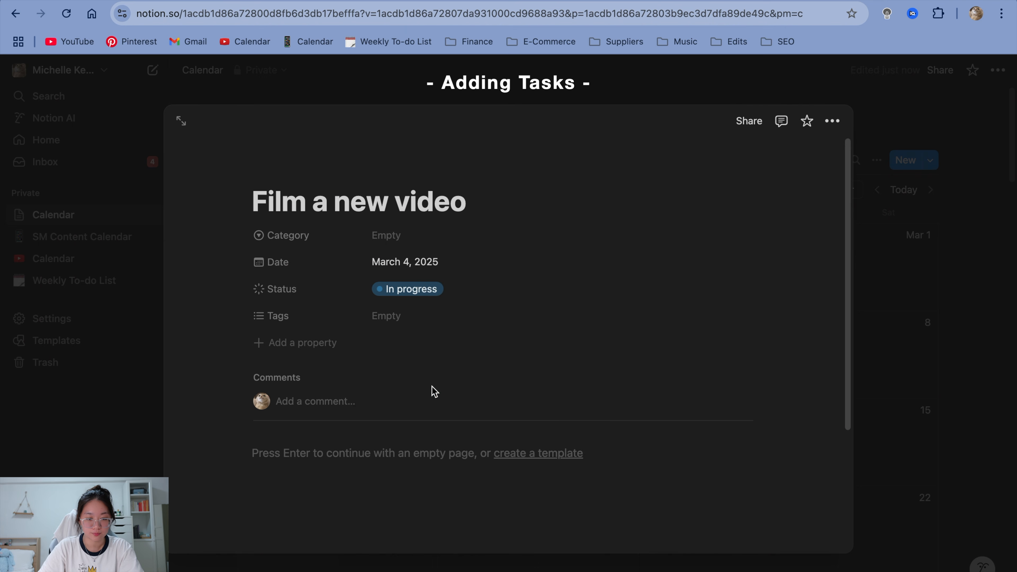
pyautogui.click(424, 234)
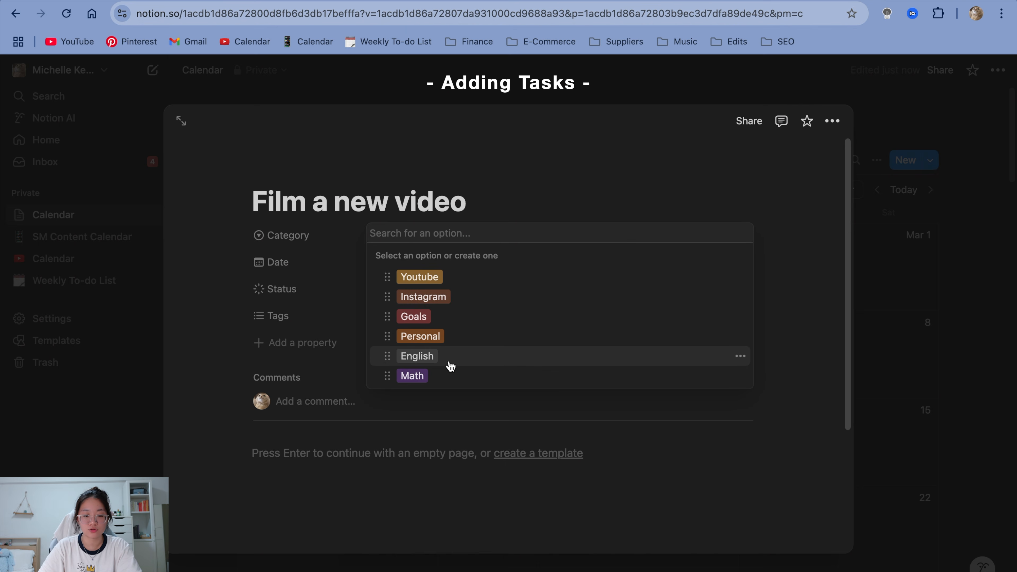
pyautogui.click(457, 280)
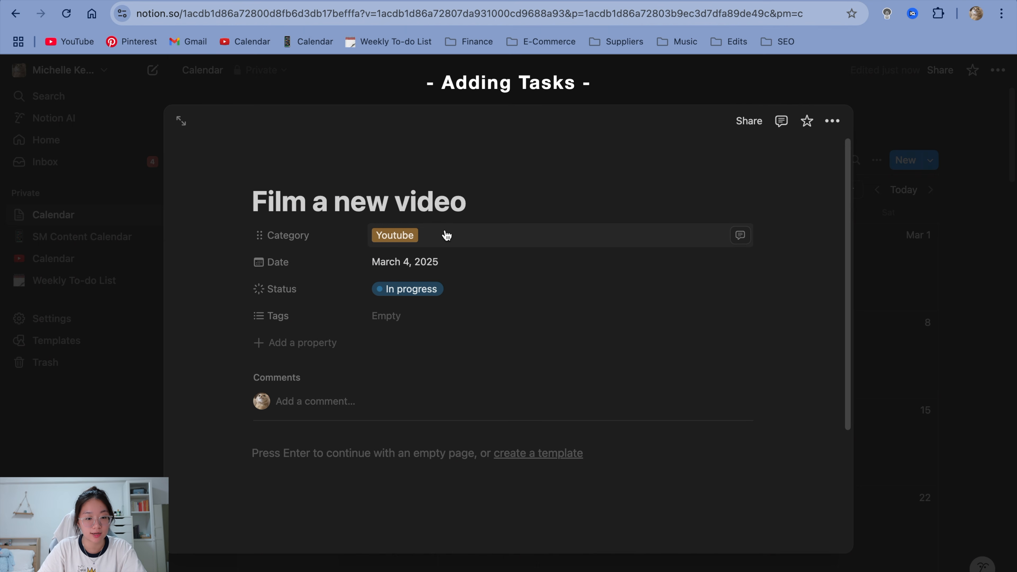
pyautogui.press('Escape')
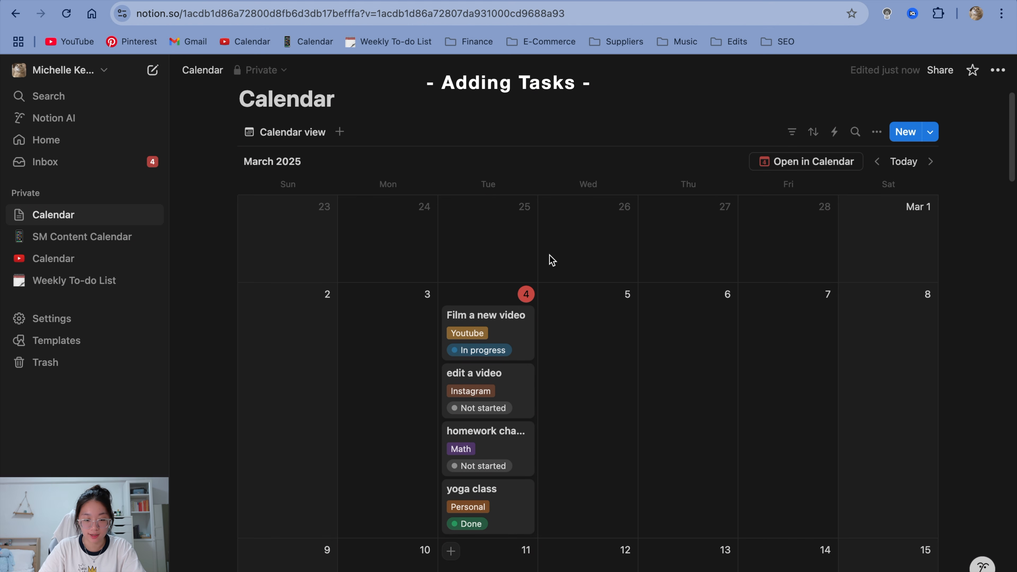
# Step: Delete the unused Tags property from the calendar and confirm the deletion
pyautogui.click(877, 132)
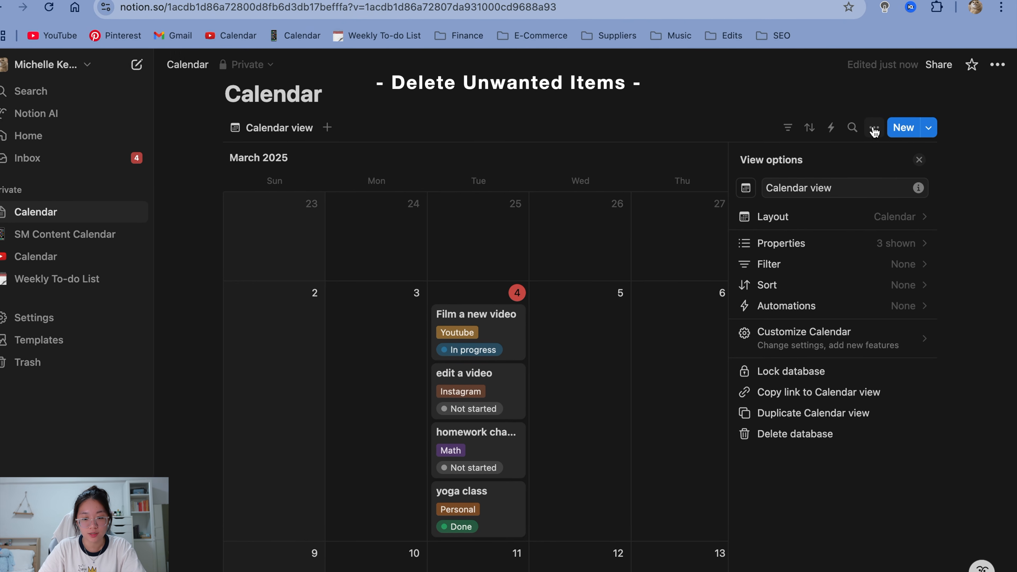
pyautogui.click(843, 244)
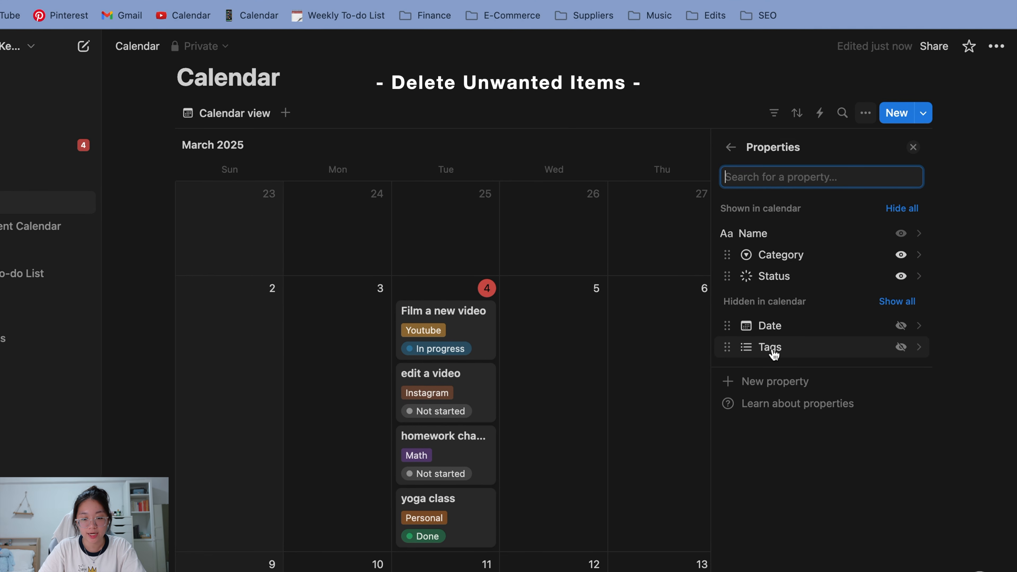
pyautogui.click(799, 348)
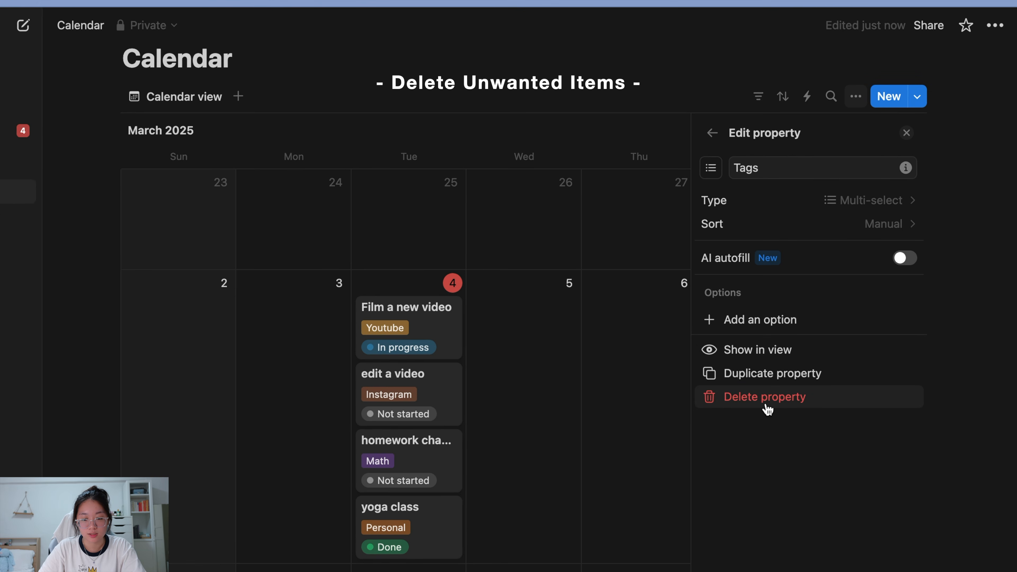
pyautogui.click(776, 404)
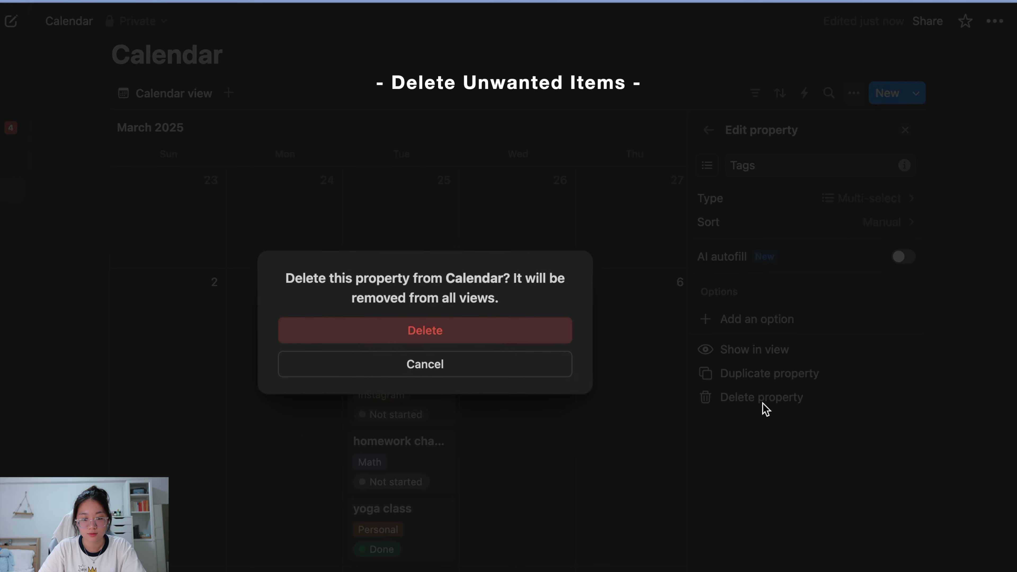
pyautogui.click(492, 331)
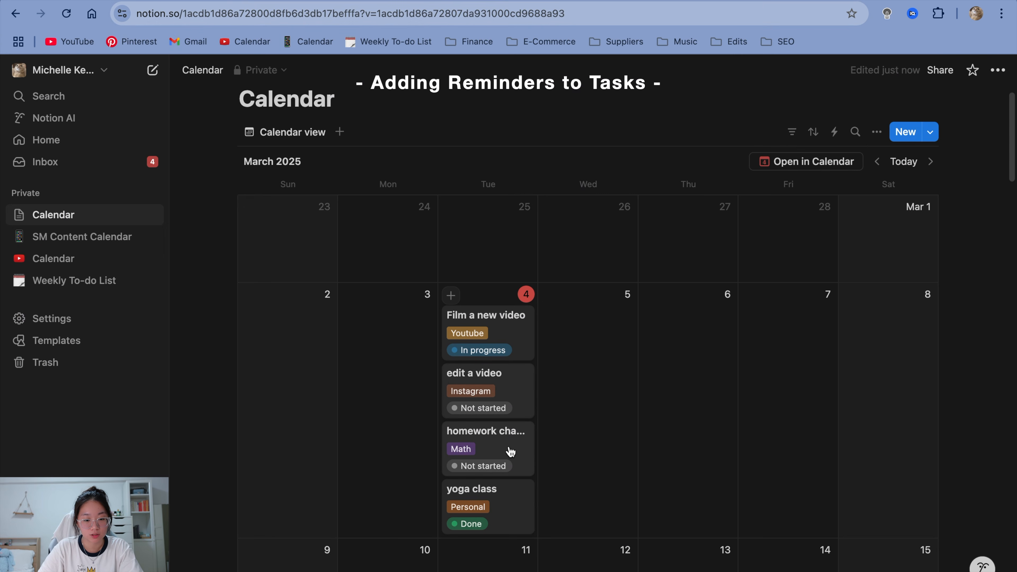
# Step: Include a time in the date of the "homework chapter 2" task and set it to 11:59 PM
pyautogui.click(510, 452)
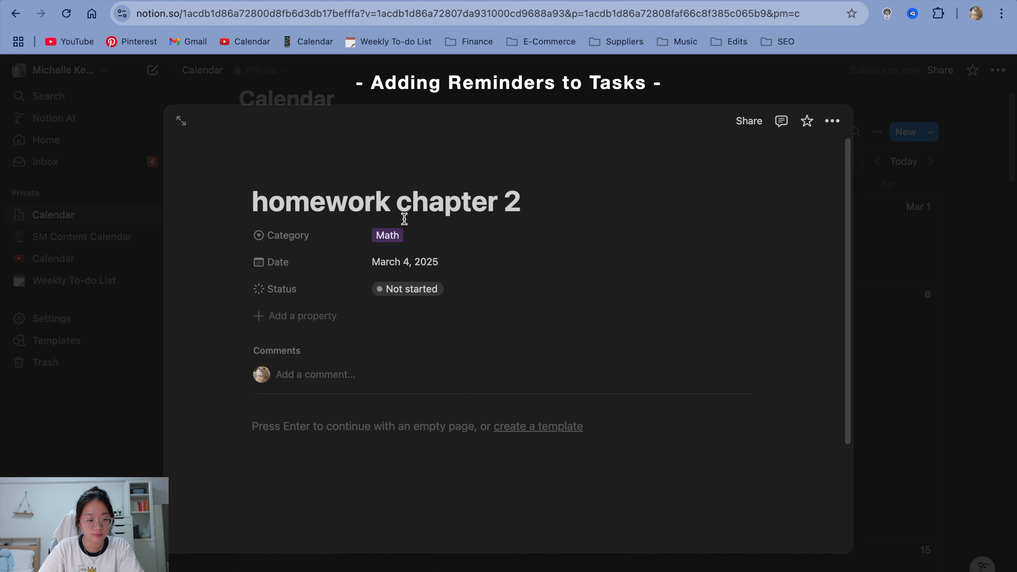
pyautogui.click(449, 266)
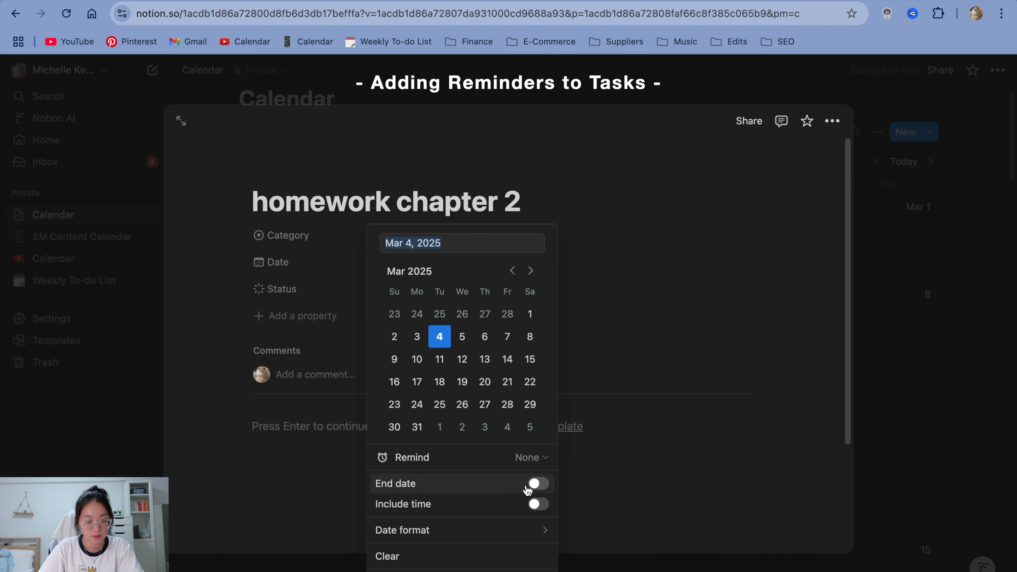
pyautogui.click(537, 505)
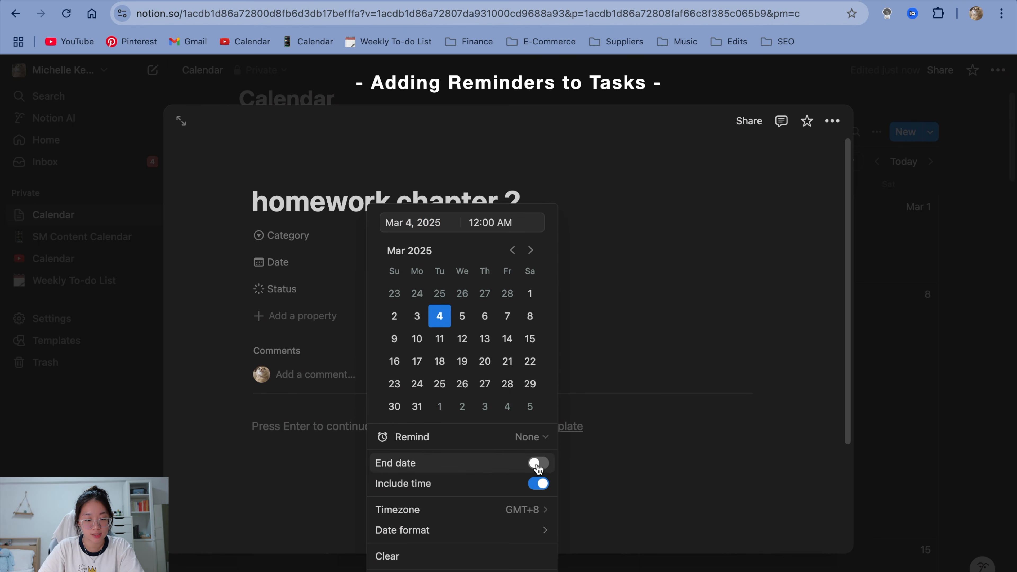
pyautogui.doubleClick(472, 223)
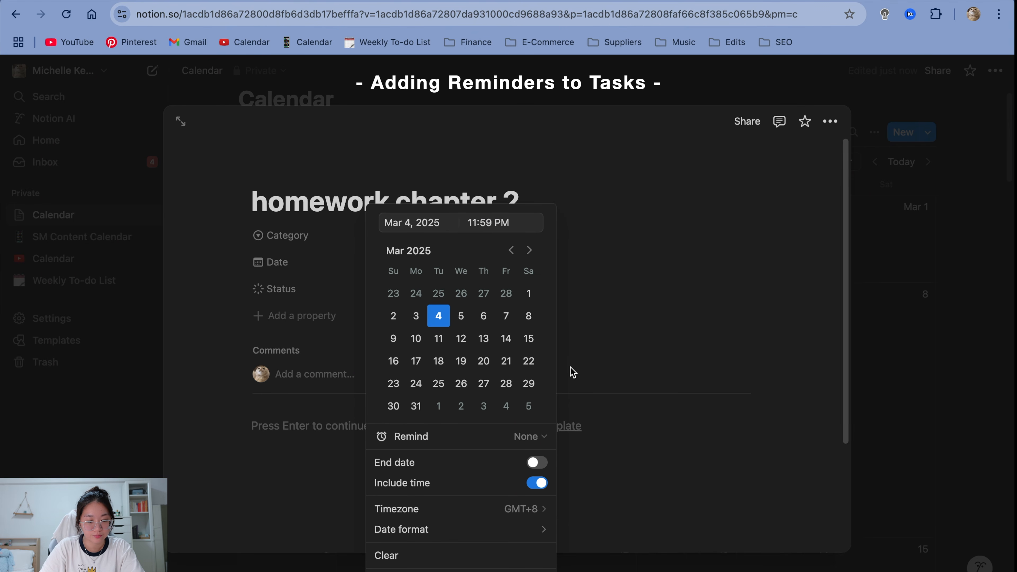
# Step: Set the homework task's reminder to 10 minutes before, and close the task
pyautogui.click(529, 438)
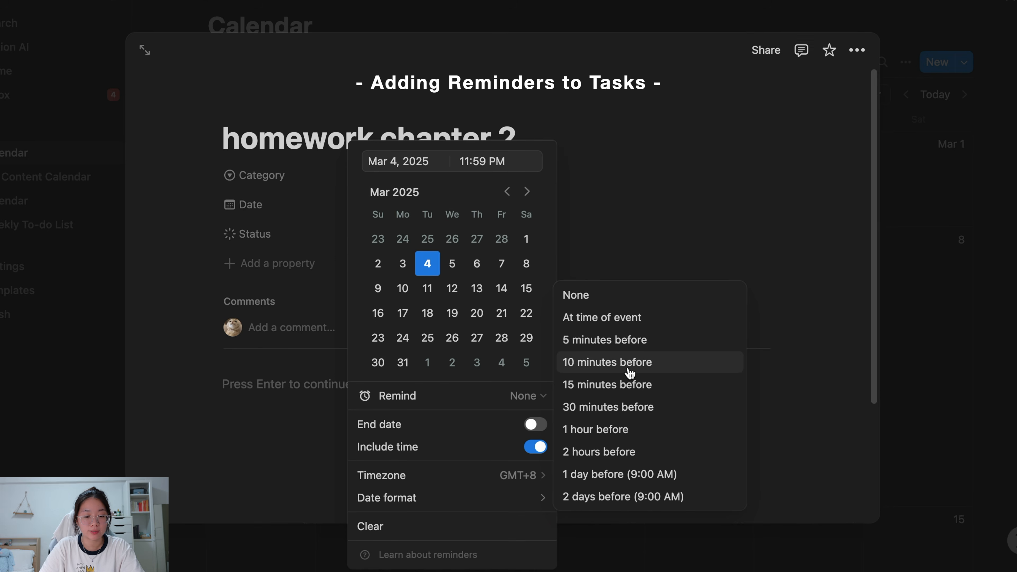
pyautogui.click(630, 371)
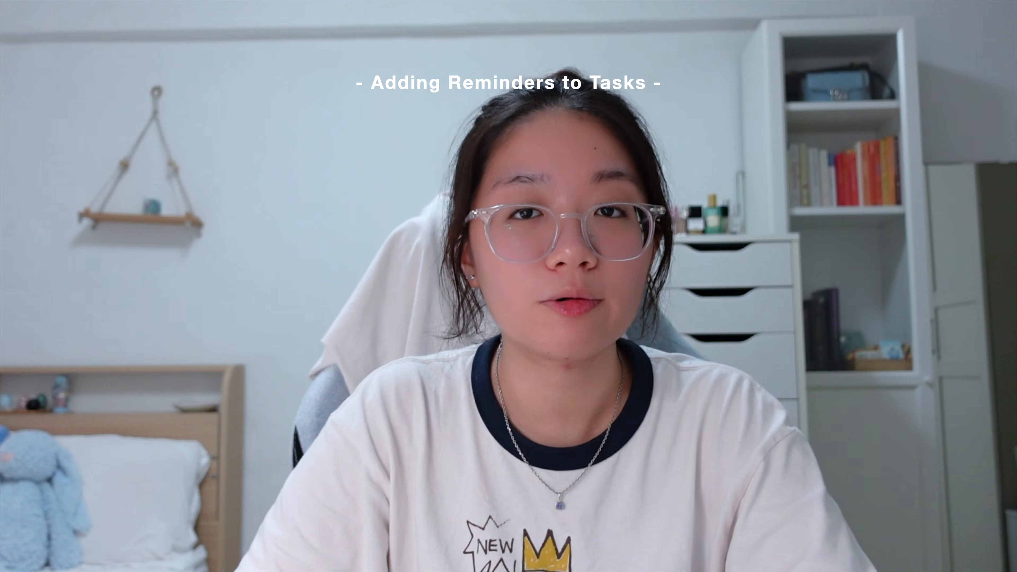
pyautogui.click(504, 263)
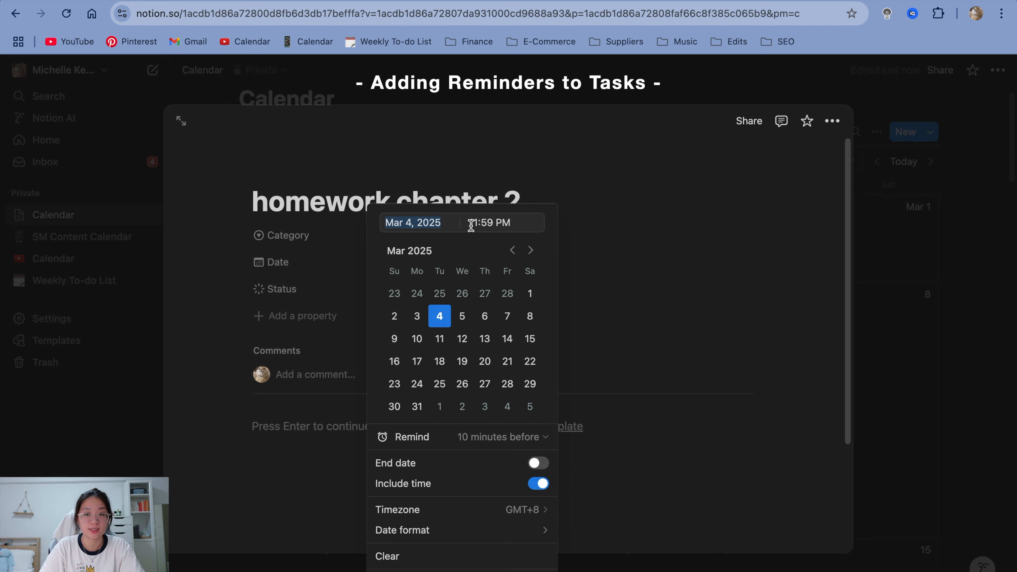
pyautogui.click(649, 198)
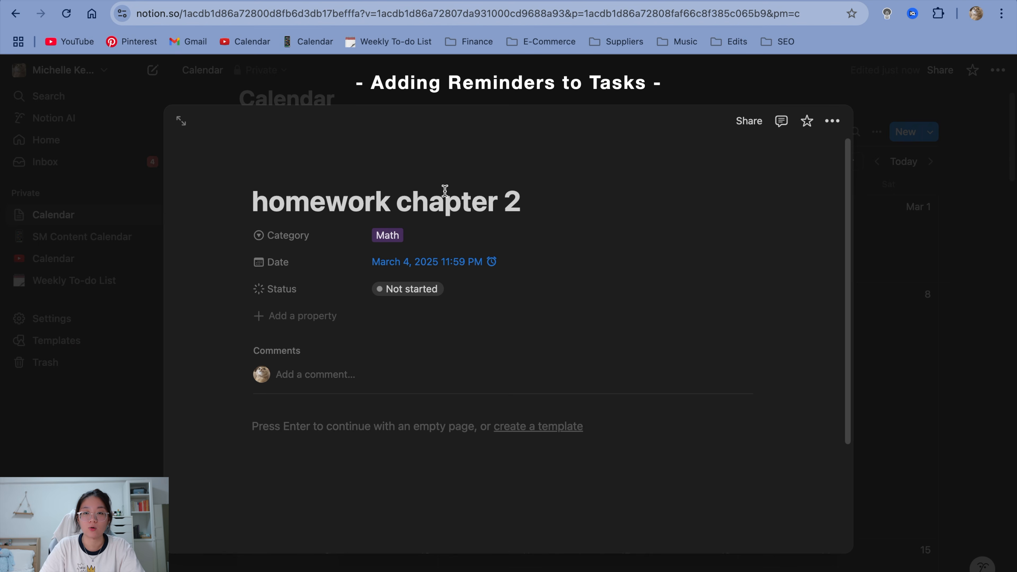
pyautogui.press('Escape')
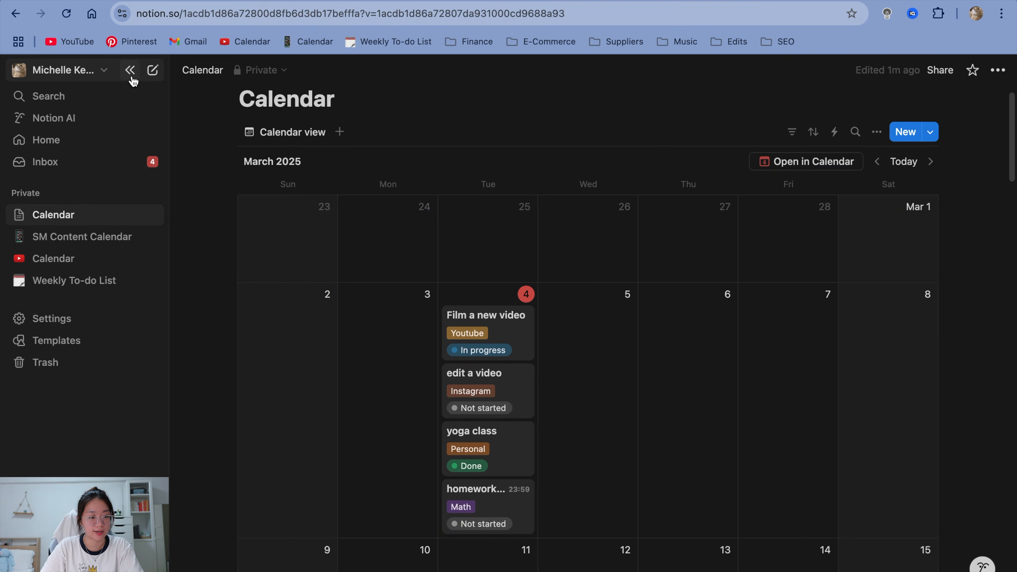
# Step: Collapse the sidebar and add a blue heart emoji as the calendar page's icon
pyautogui.click(132, 78)
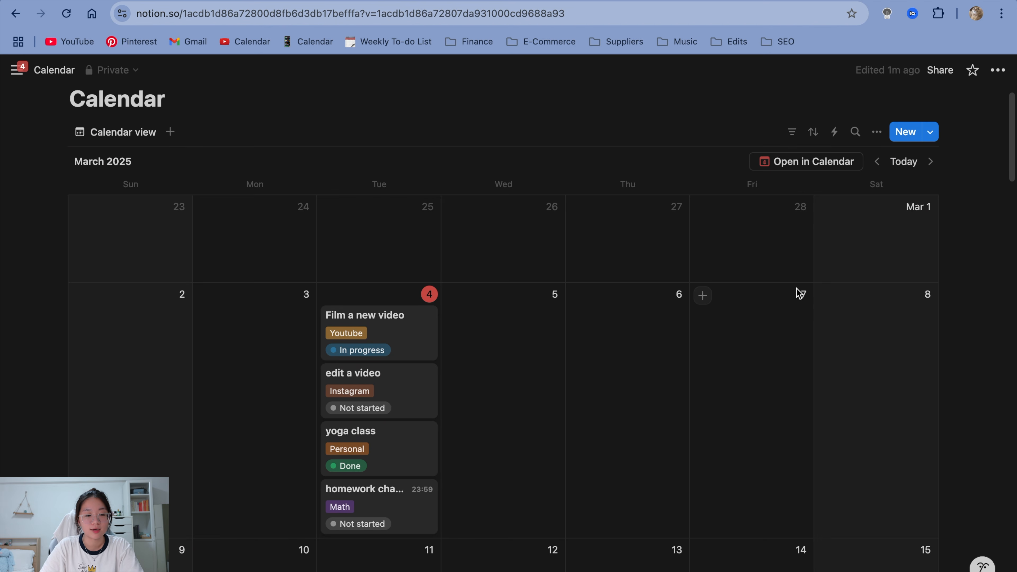
pyautogui.scroll(1, 724, 175)
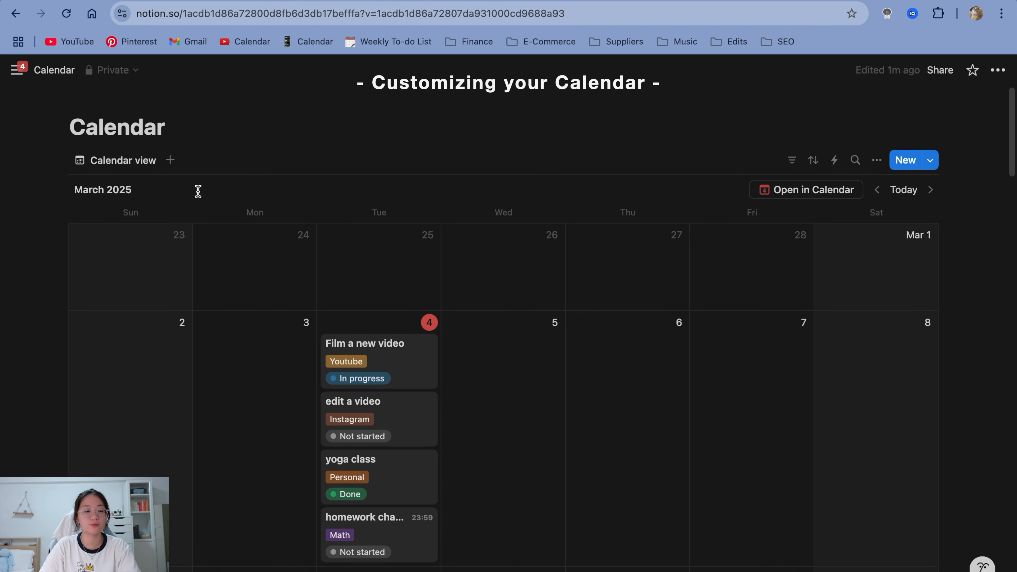
pyautogui.moveTo(193, 107)
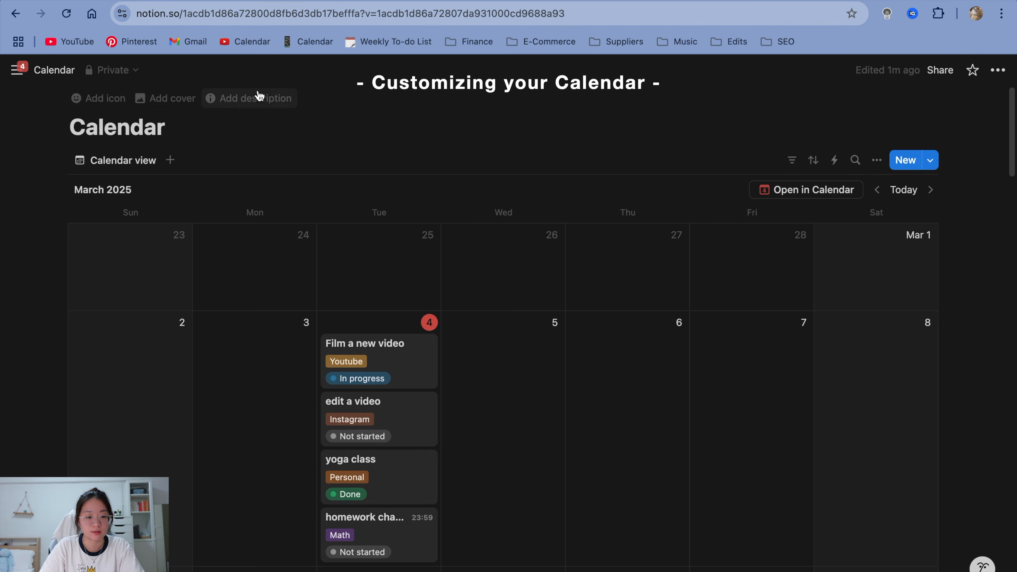
pyautogui.click(112, 98)
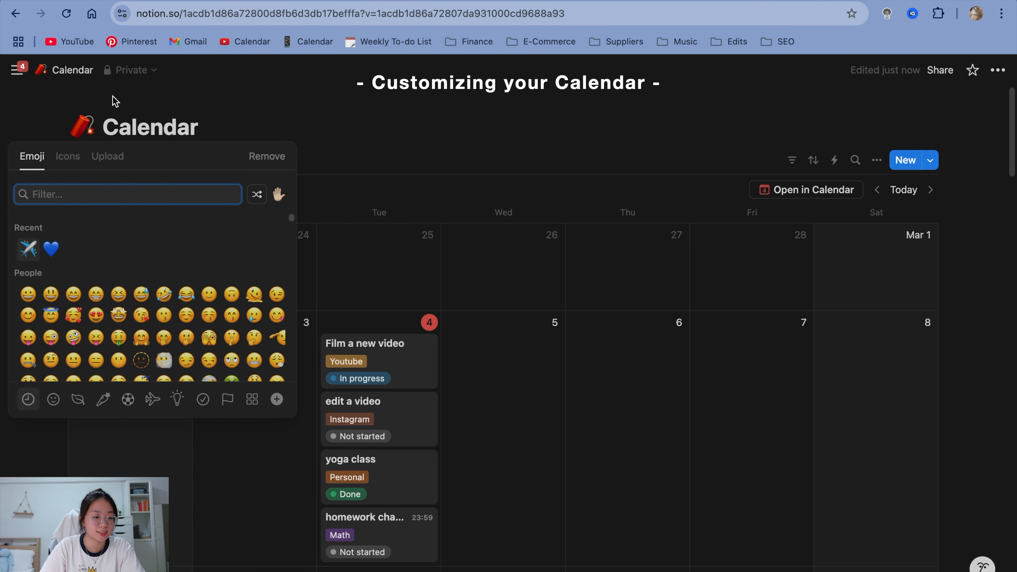
pyautogui.click(56, 246)
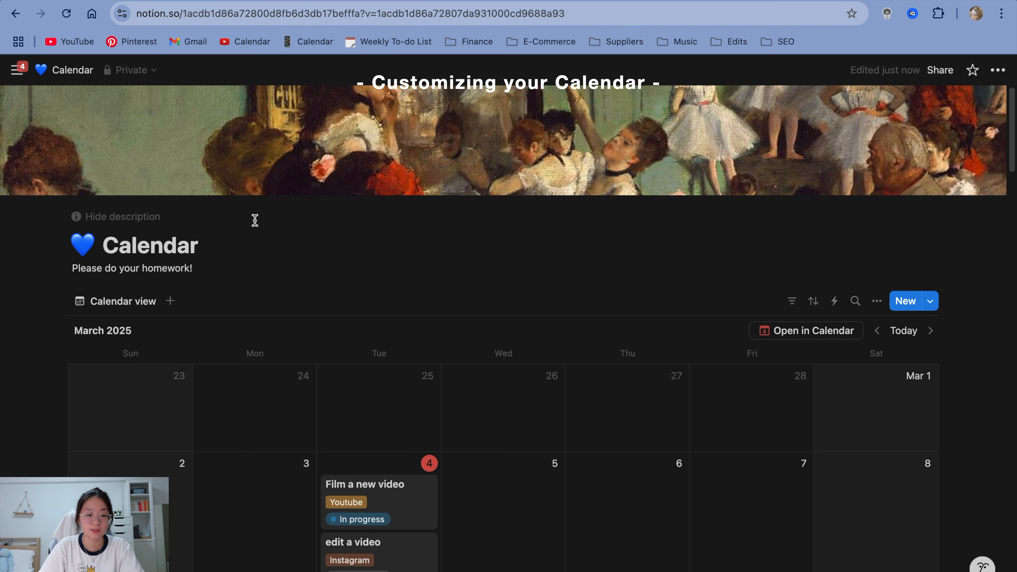
# Step: Hide the calendar page's description and show it again
pyautogui.moveTo(149, 151)
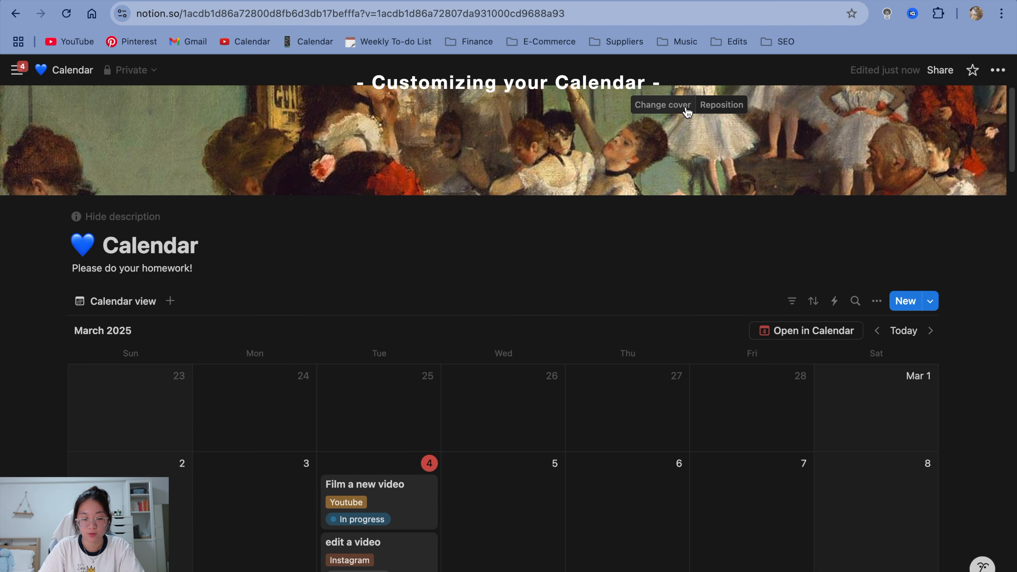
pyautogui.click(130, 219)
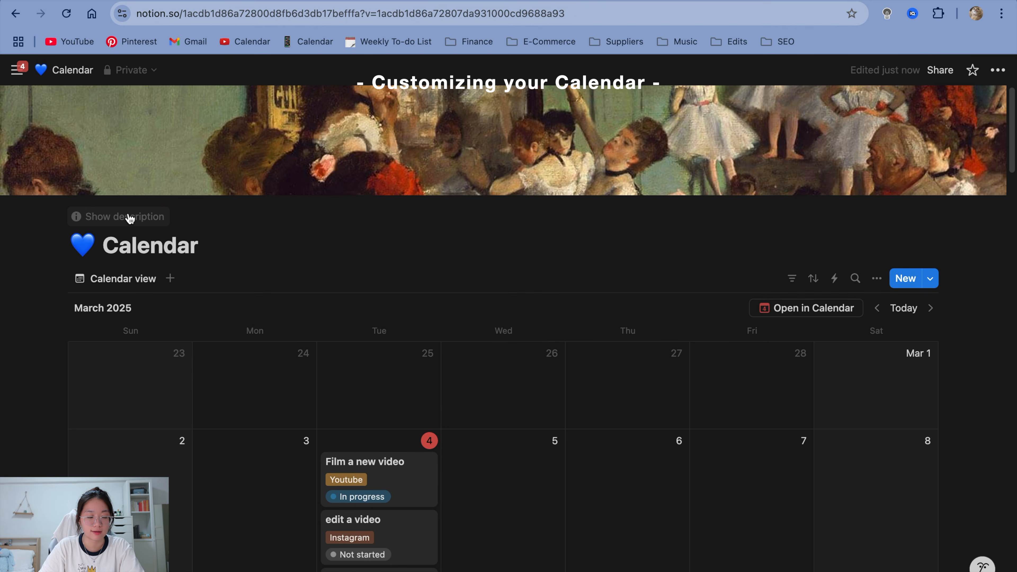
pyautogui.click(130, 219)
# Step: Add a Table view to the calendar database and leave its view settings
pyautogui.scroll(-5, 481, 225)
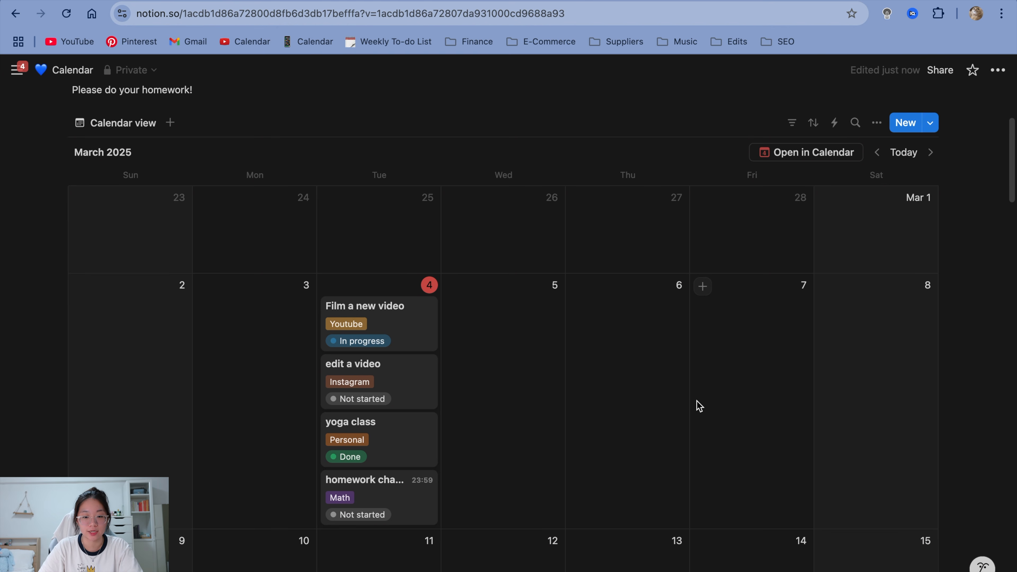
pyautogui.scroll(-1, 821, 421)
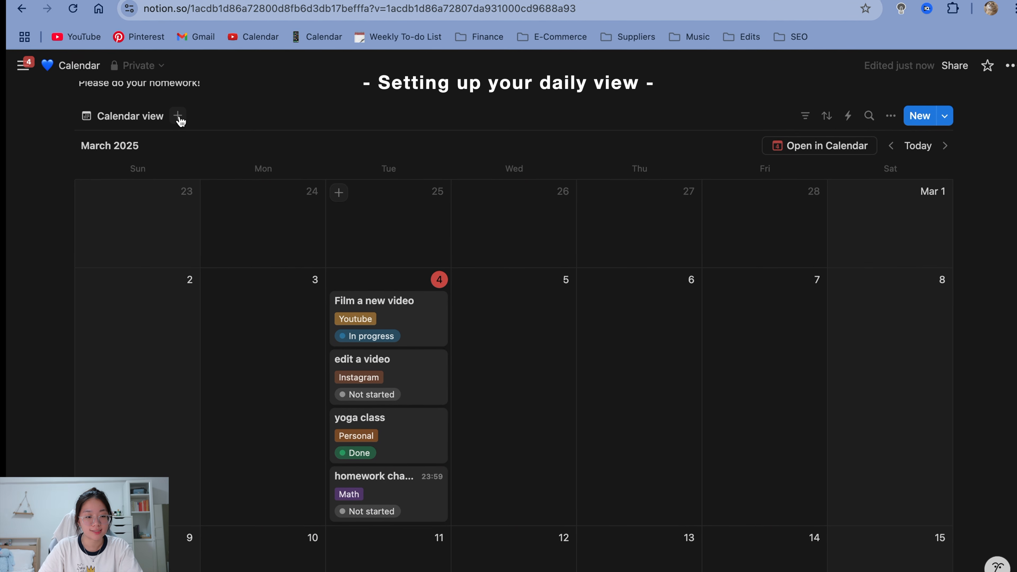
pyautogui.click(179, 117)
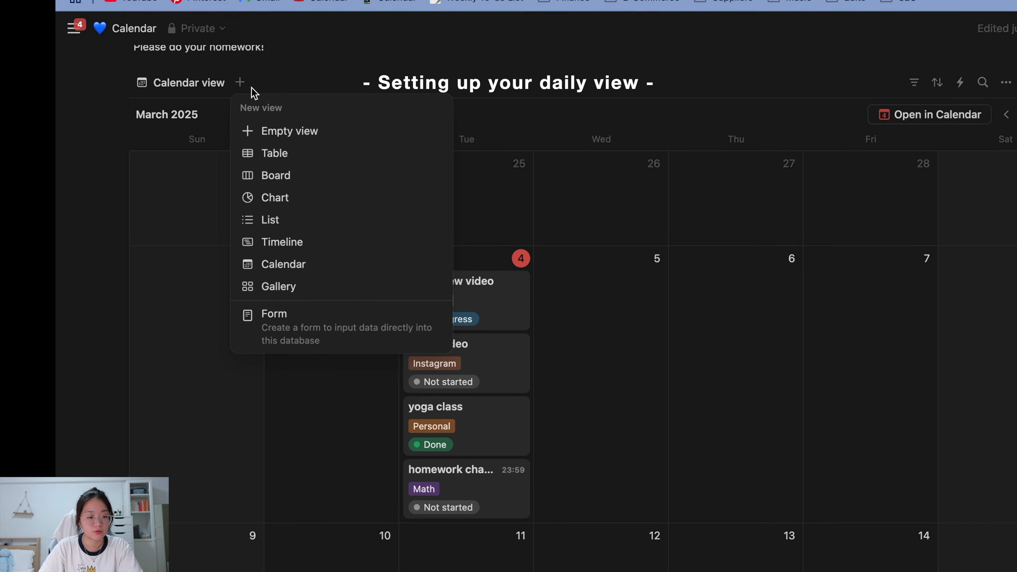
pyautogui.click(308, 161)
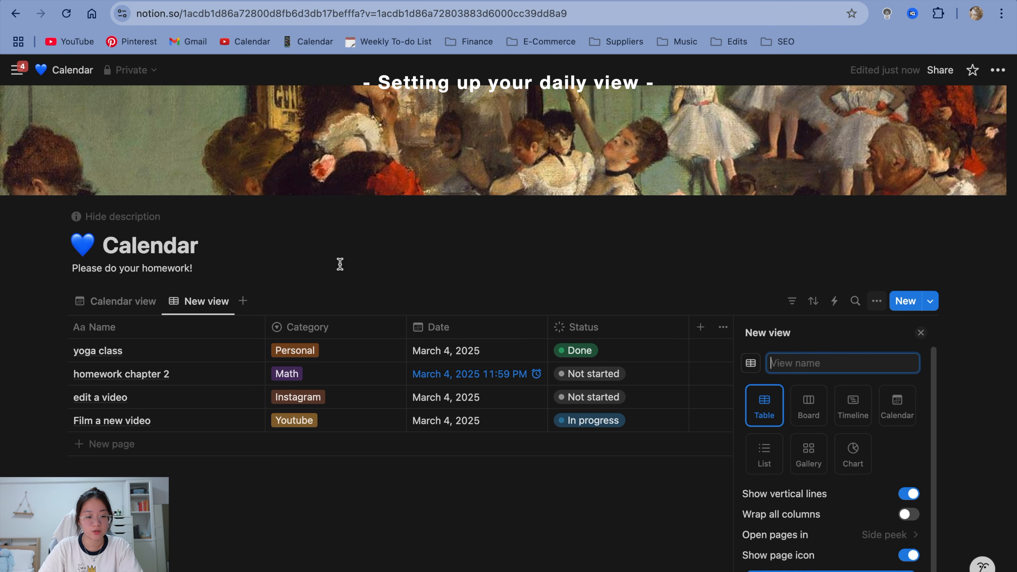
pyautogui.click(459, 266)
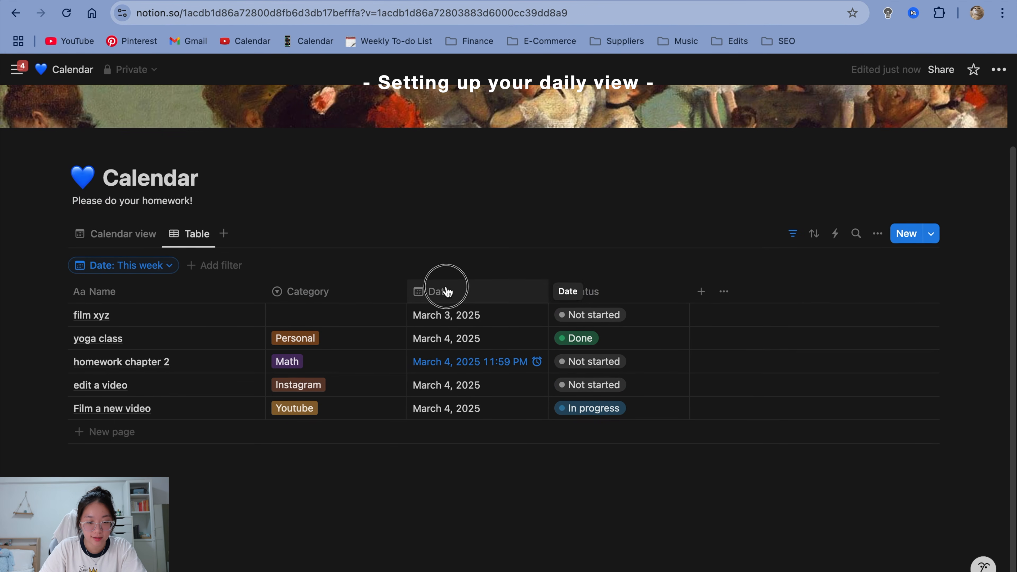
# Step: Change the table view's Date filter to this day so it lists only today's tasks
pyautogui.click(442, 291)
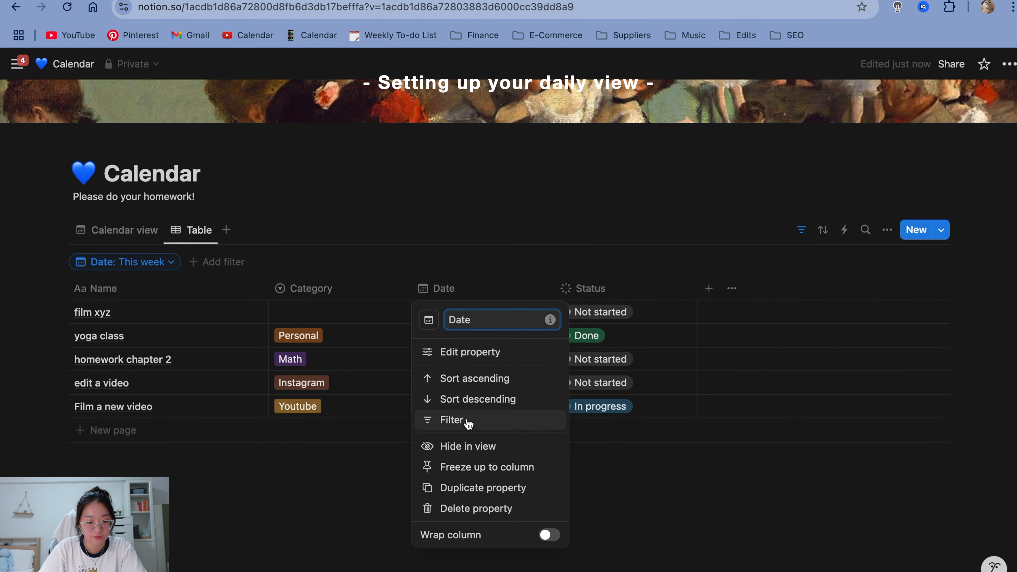
pyautogui.click(456, 419)
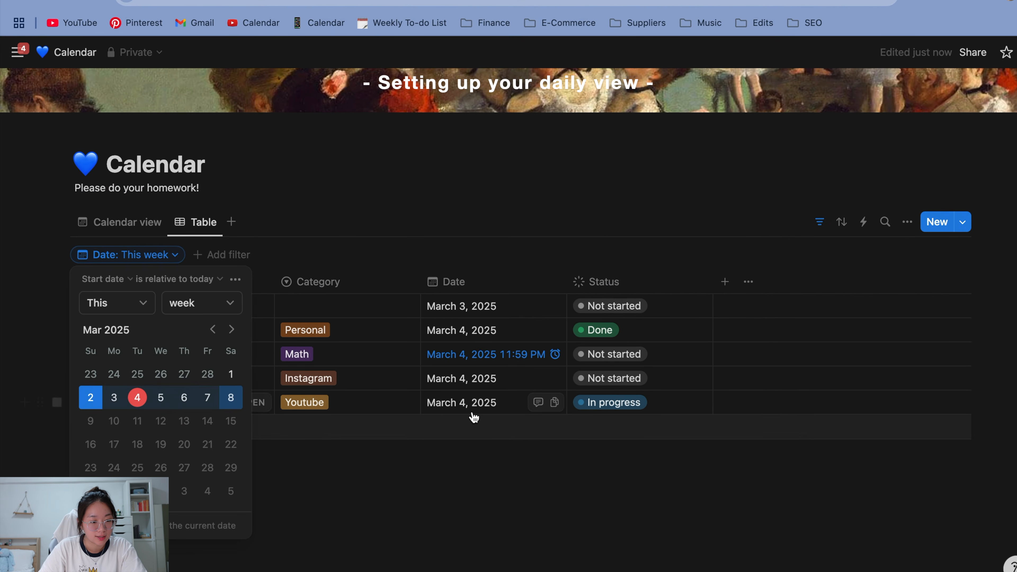
pyautogui.click(221, 300)
pyautogui.click(192, 321)
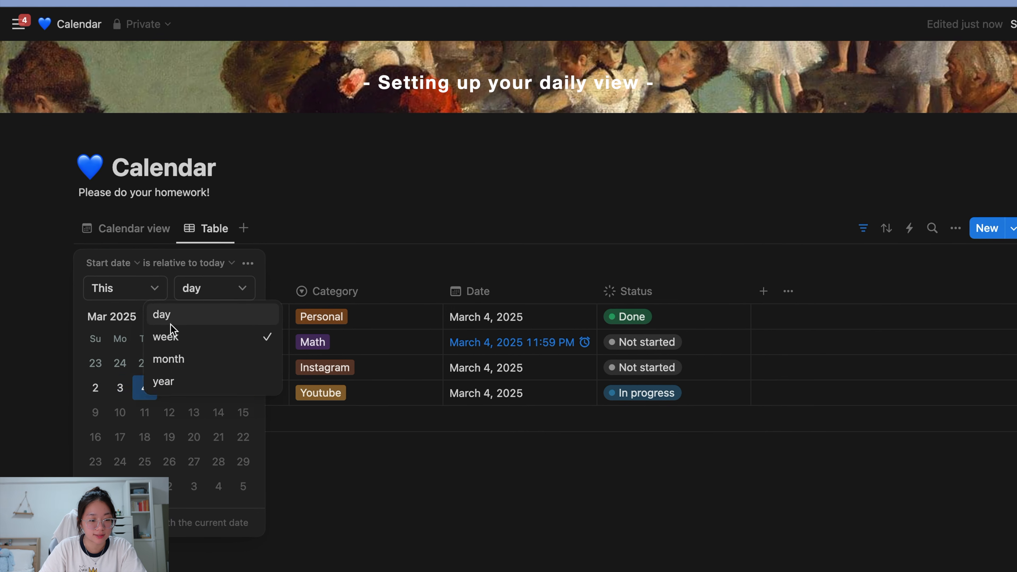
pyautogui.click(404, 439)
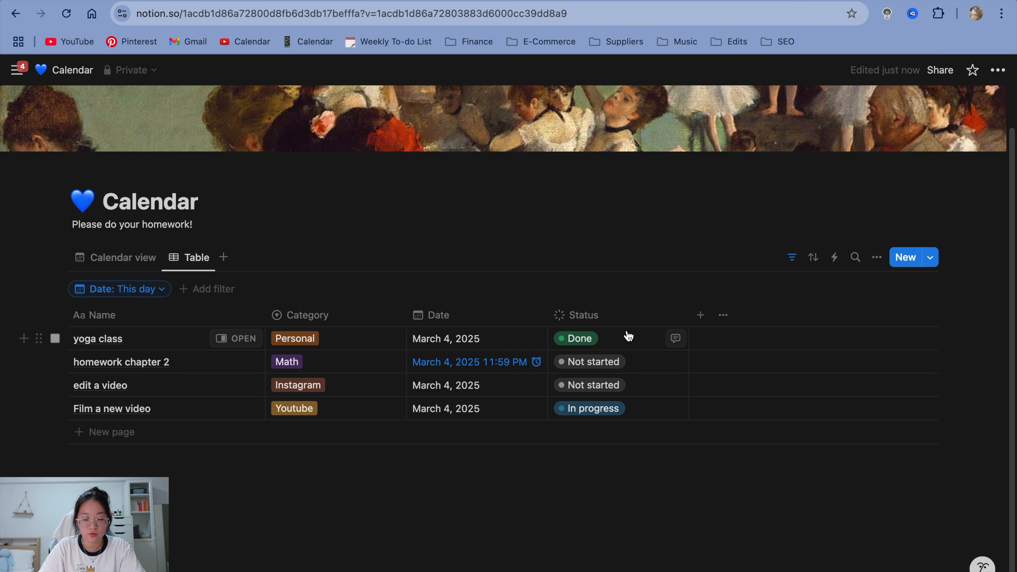
# Step: Return to the calendar view and look over the tasks scheduled in March 2025
pyautogui.click(112, 267)
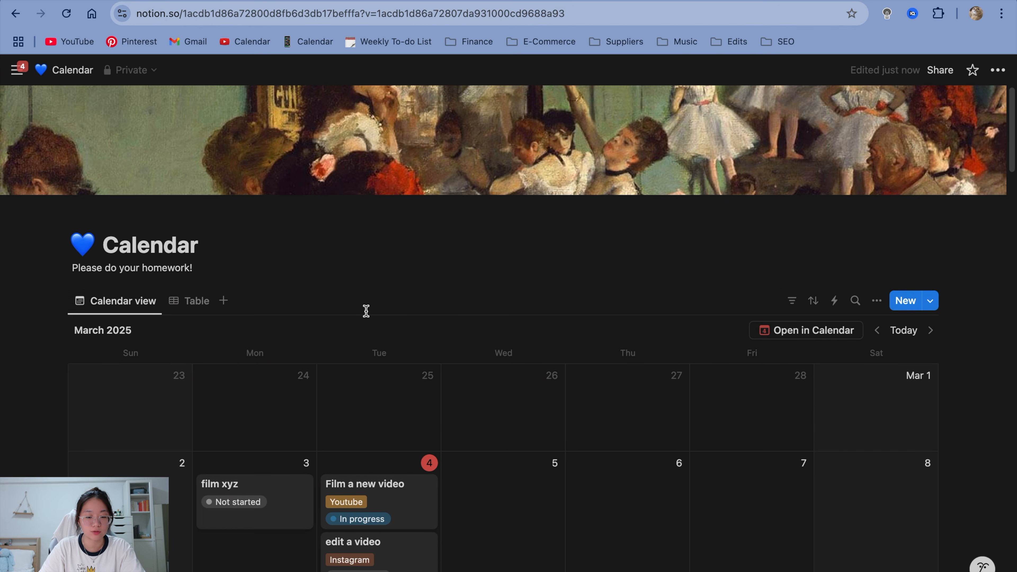
pyautogui.scroll(-5, 365, 311)
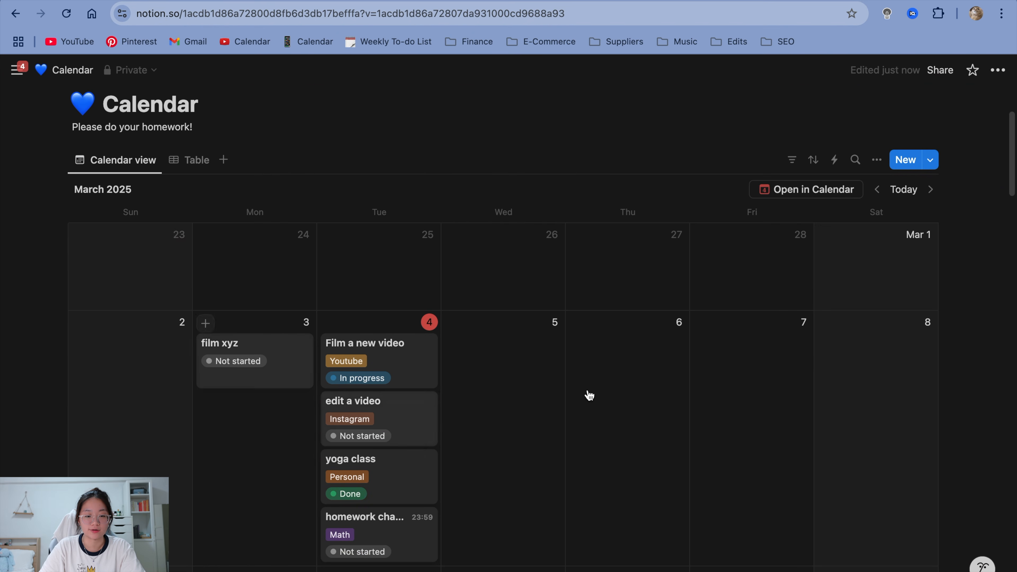
pyautogui.scroll(-3, 725, 363)
pyautogui.scroll(2, 731, 364)
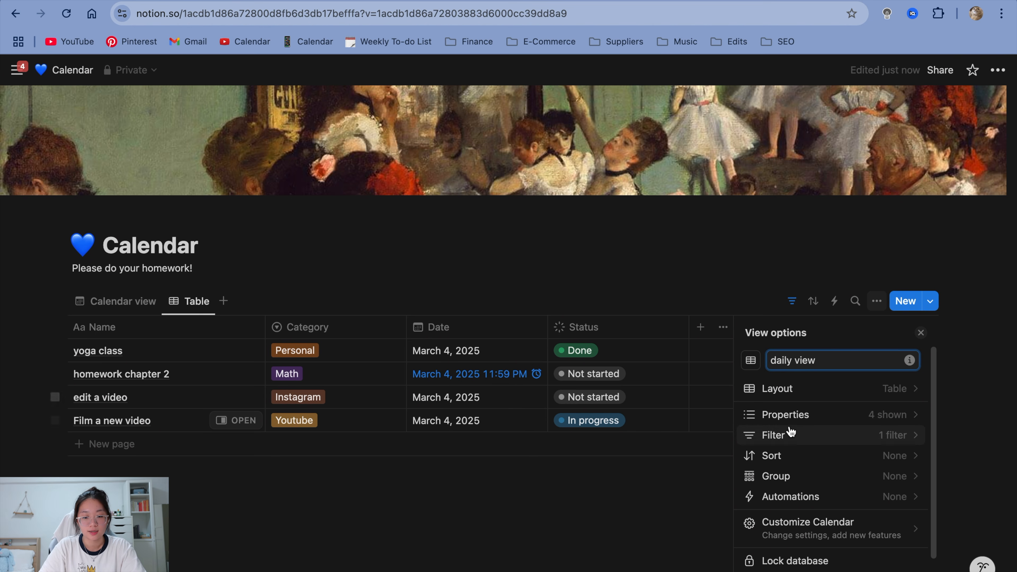
# Step: Rename the table view as "daily view"
pyautogui.click(798, 420)
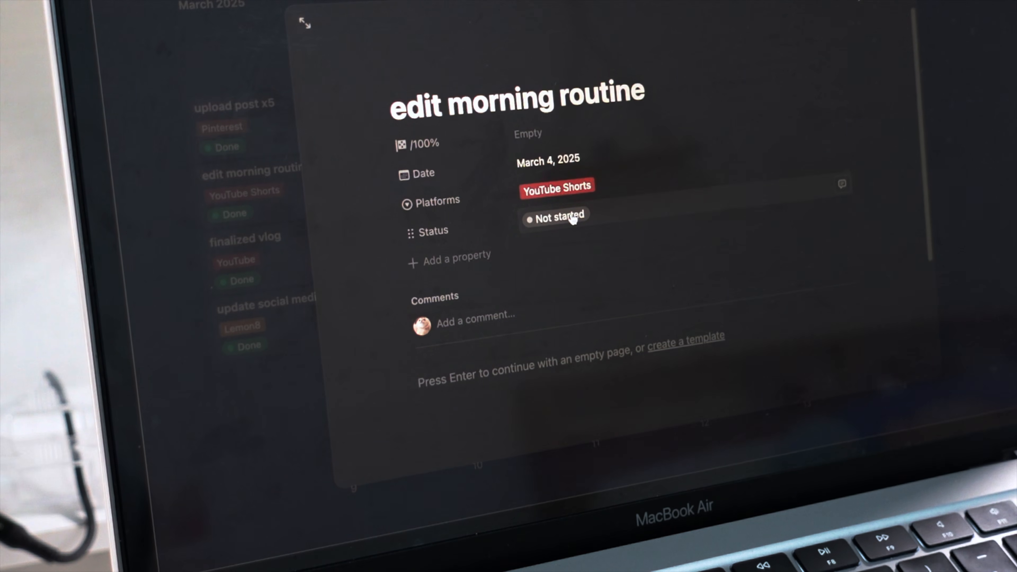
# Step: Set the status of the "edit morning routine" task to Done
pyautogui.click(573, 218)
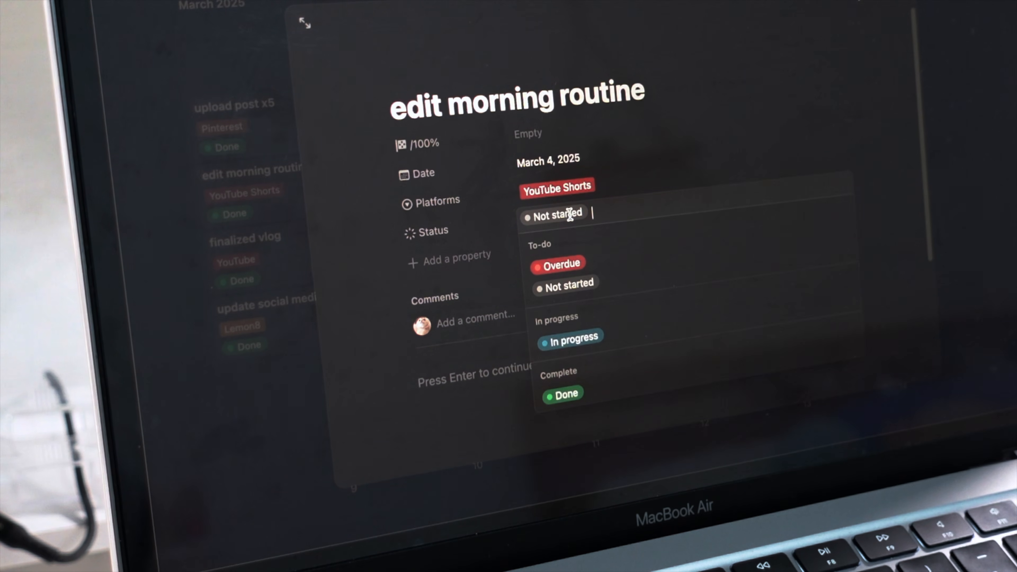
pyautogui.click(592, 390)
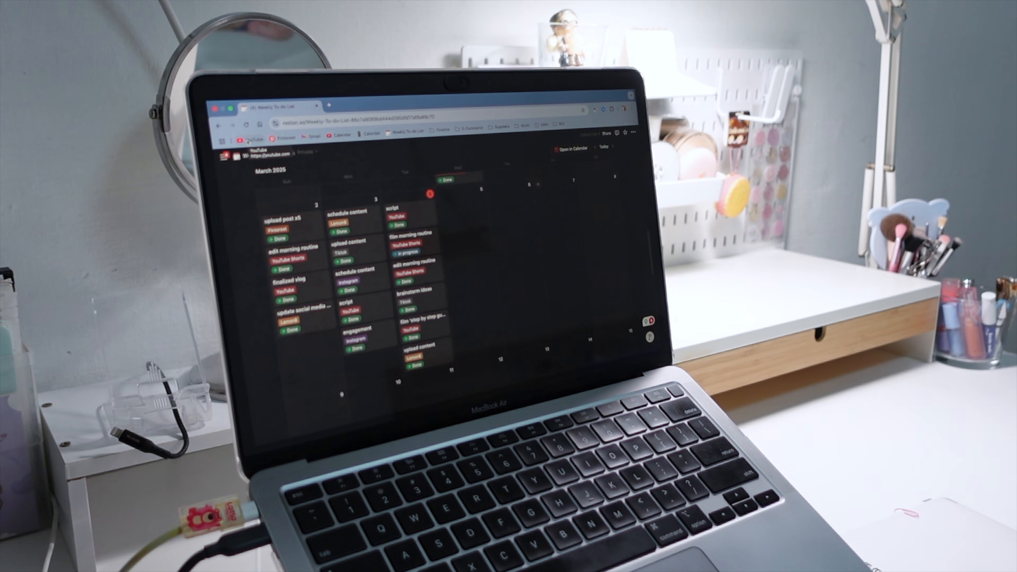